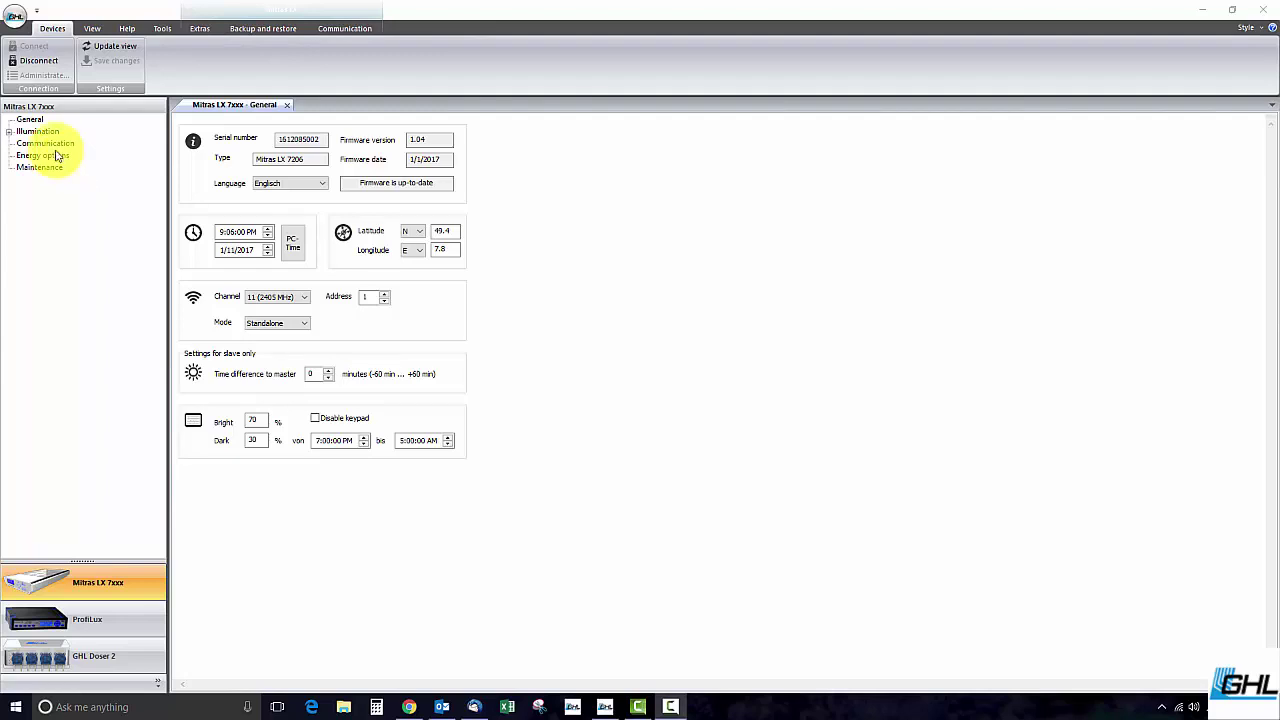
Expand the Illumination entries under Mitras LX 7xxx in the device tree
click(9, 131)
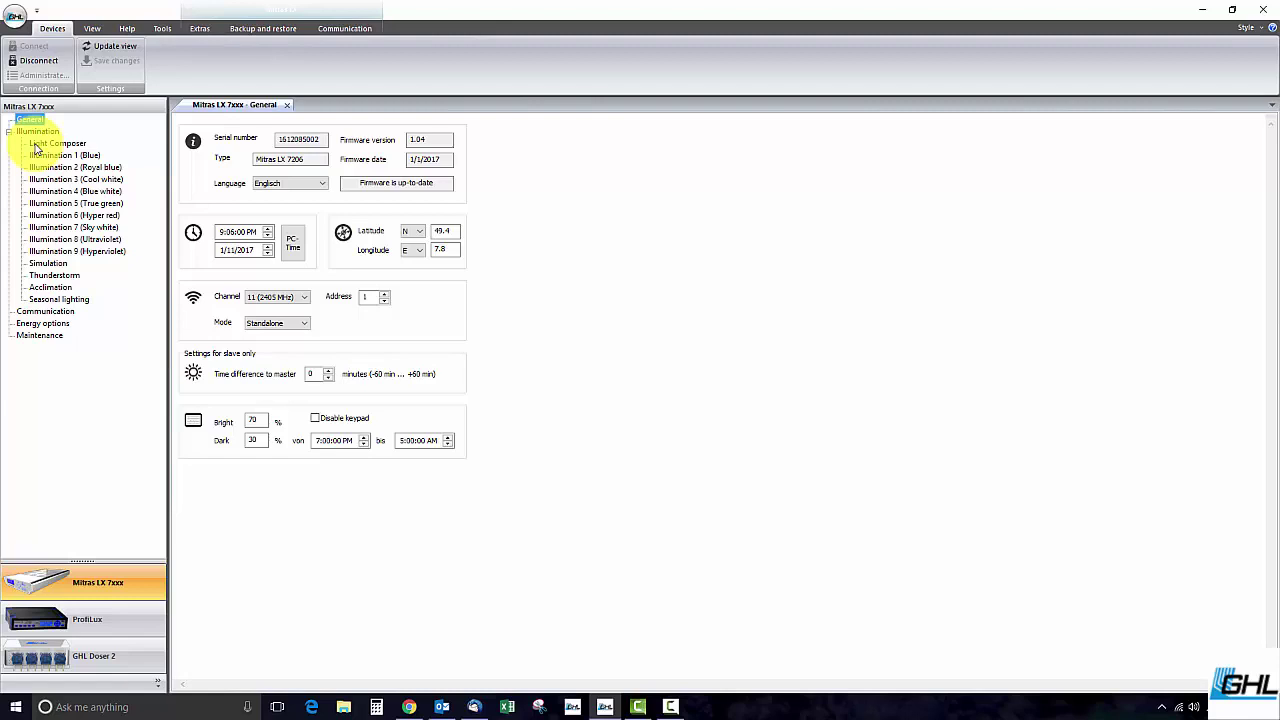
Start the Light Composer with an empty project
click(36, 145)
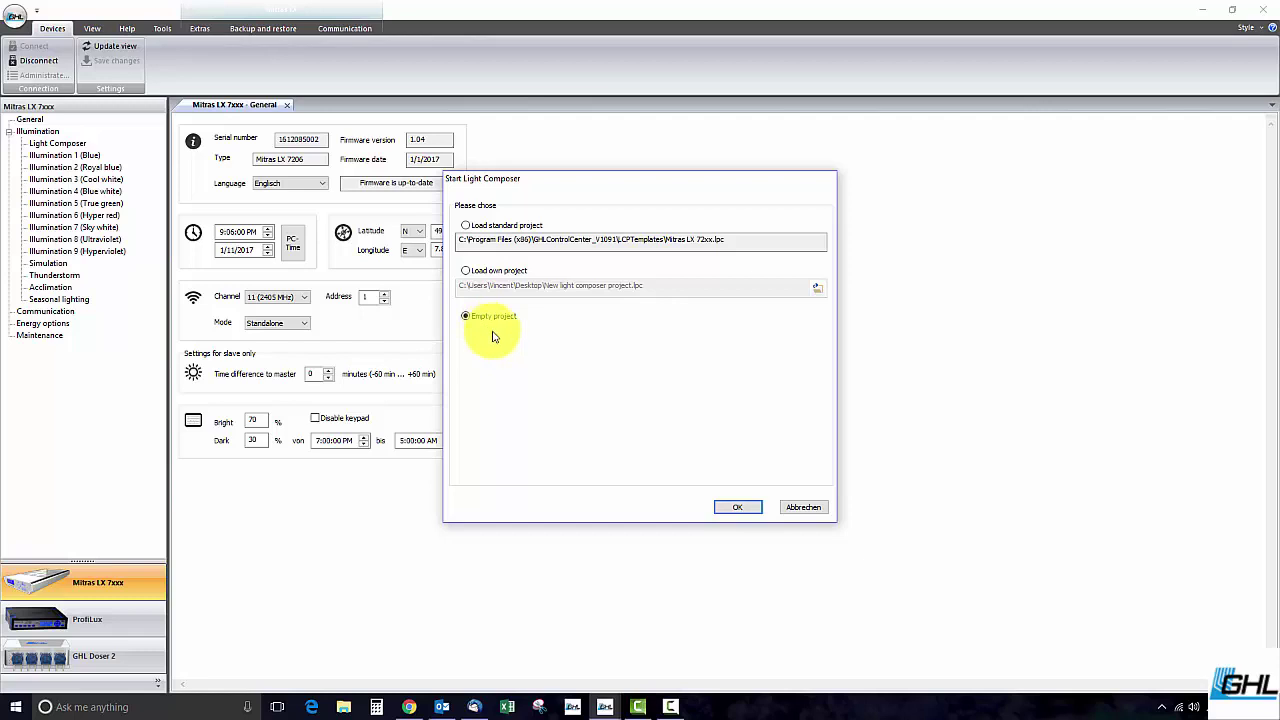
click(748, 510)
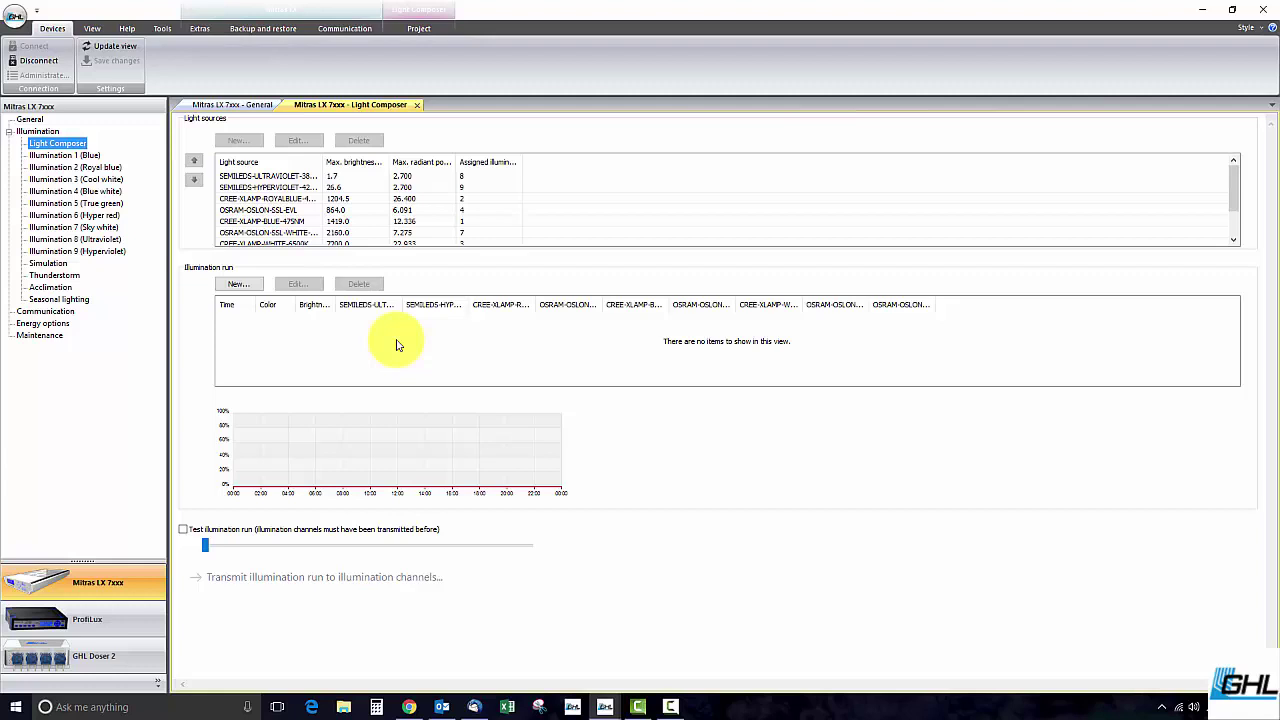
Add the first run point at 12:00 with 0% brightness
click(252, 286)
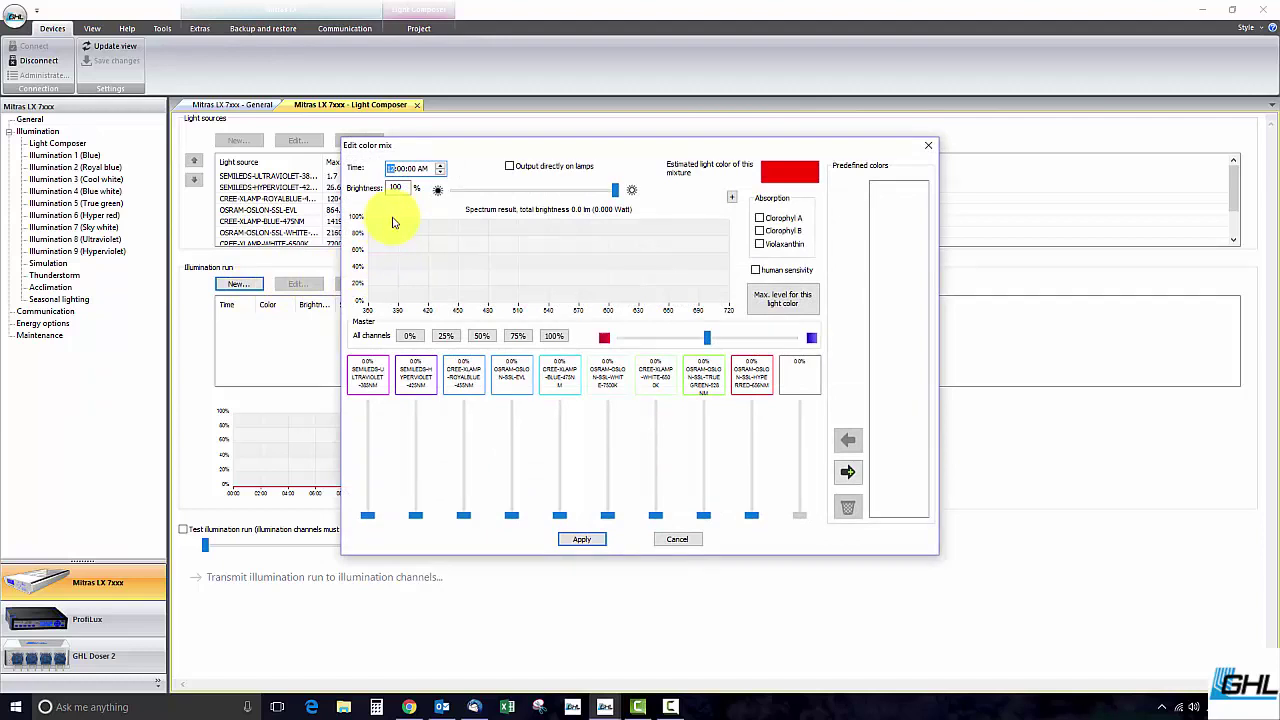
click(424, 168)
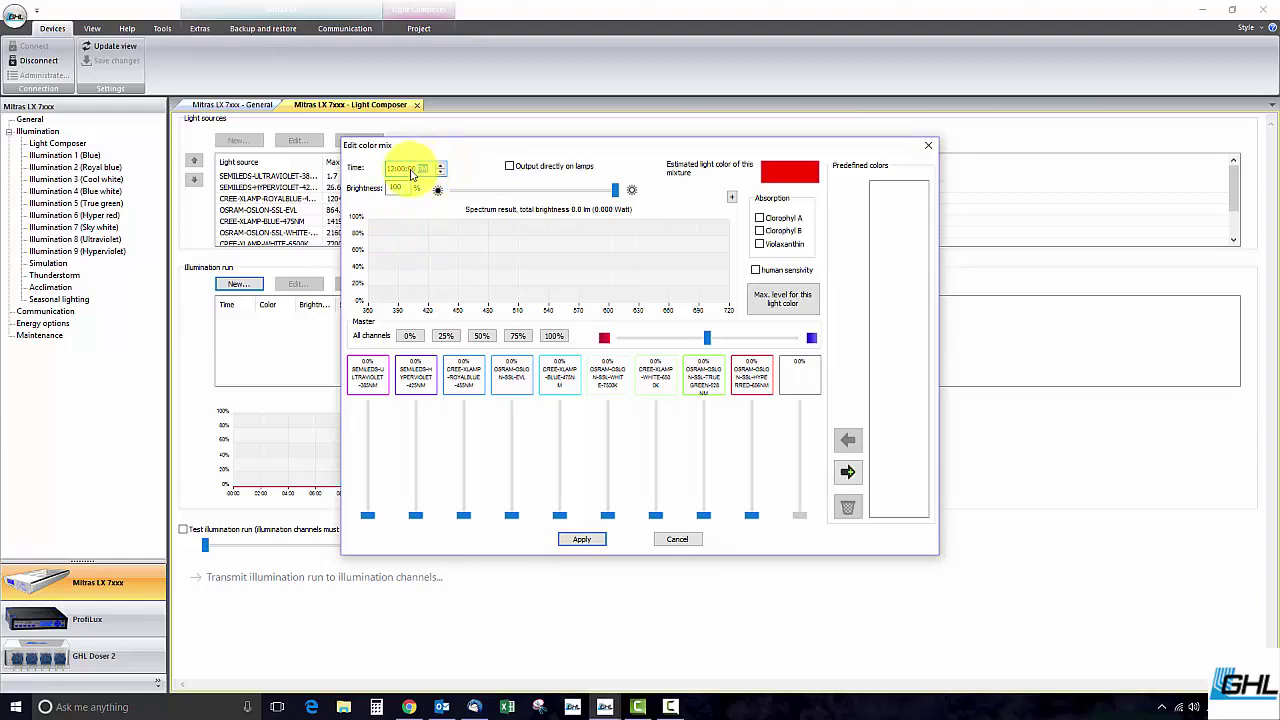
double_click(386, 190)
text(0)
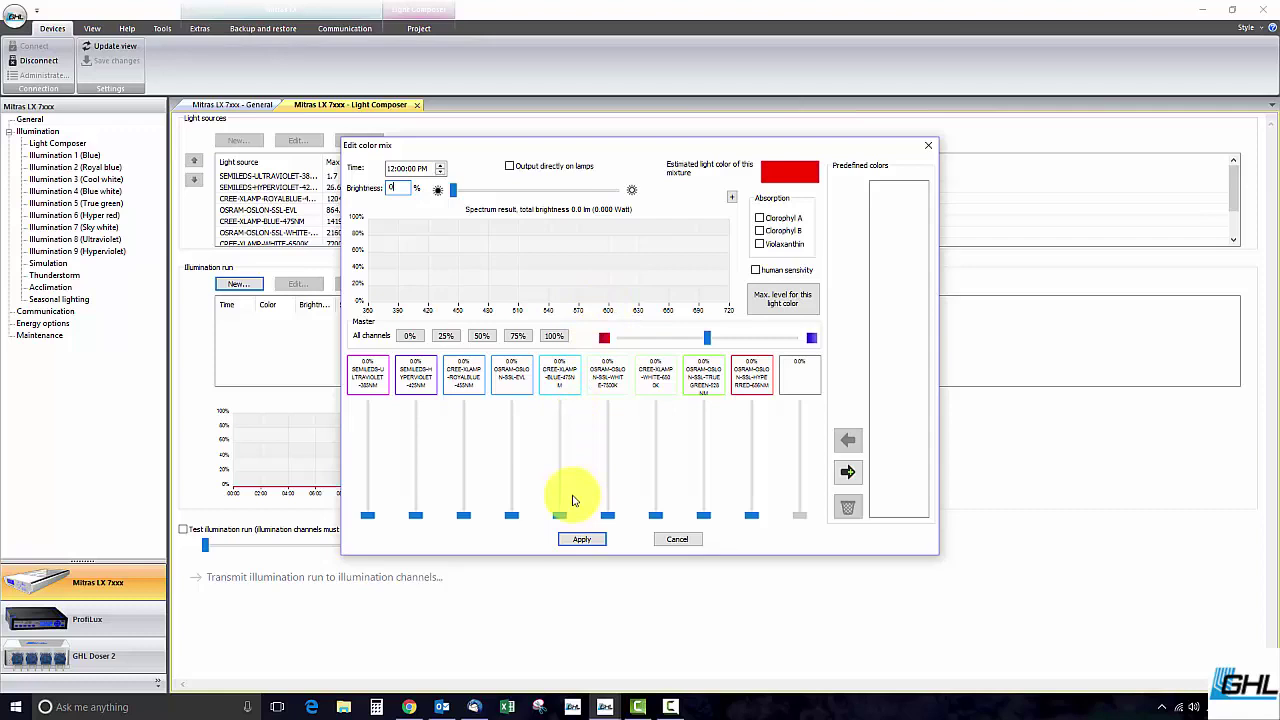
click(582, 540)
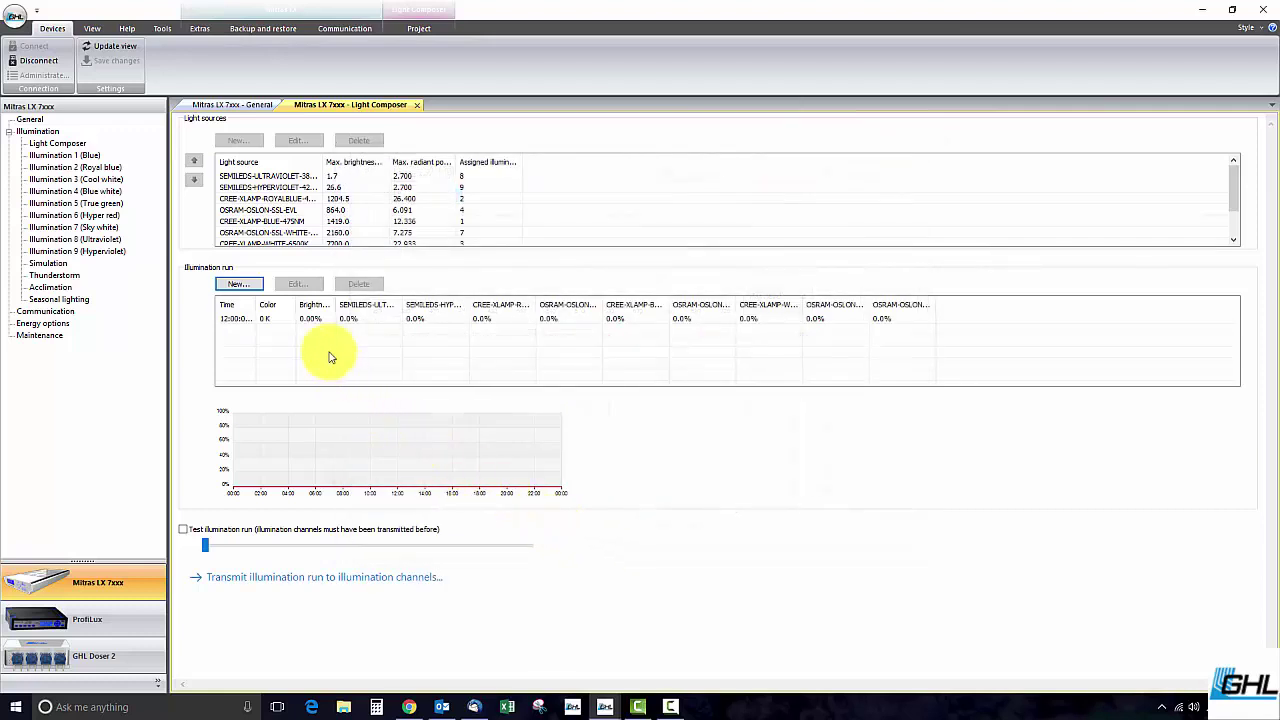
Start a new run point set to 1:00 PM with 65% brightness
click(240, 285)
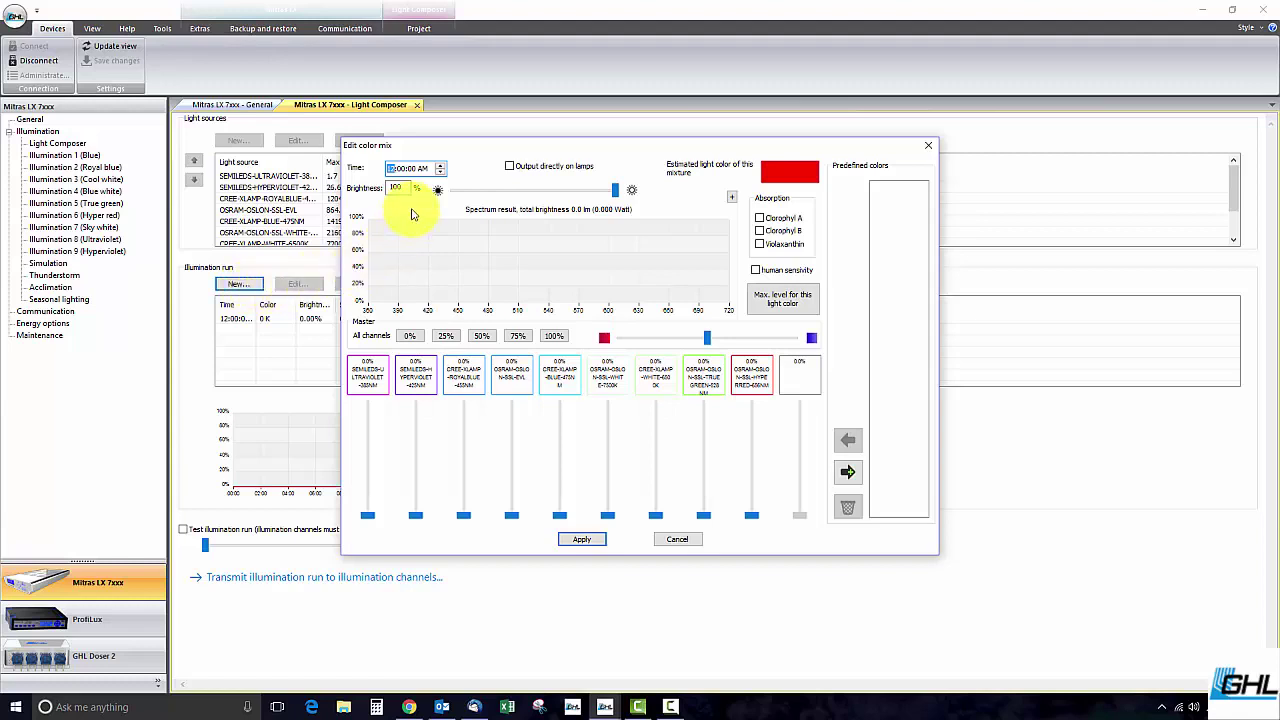
text(1)
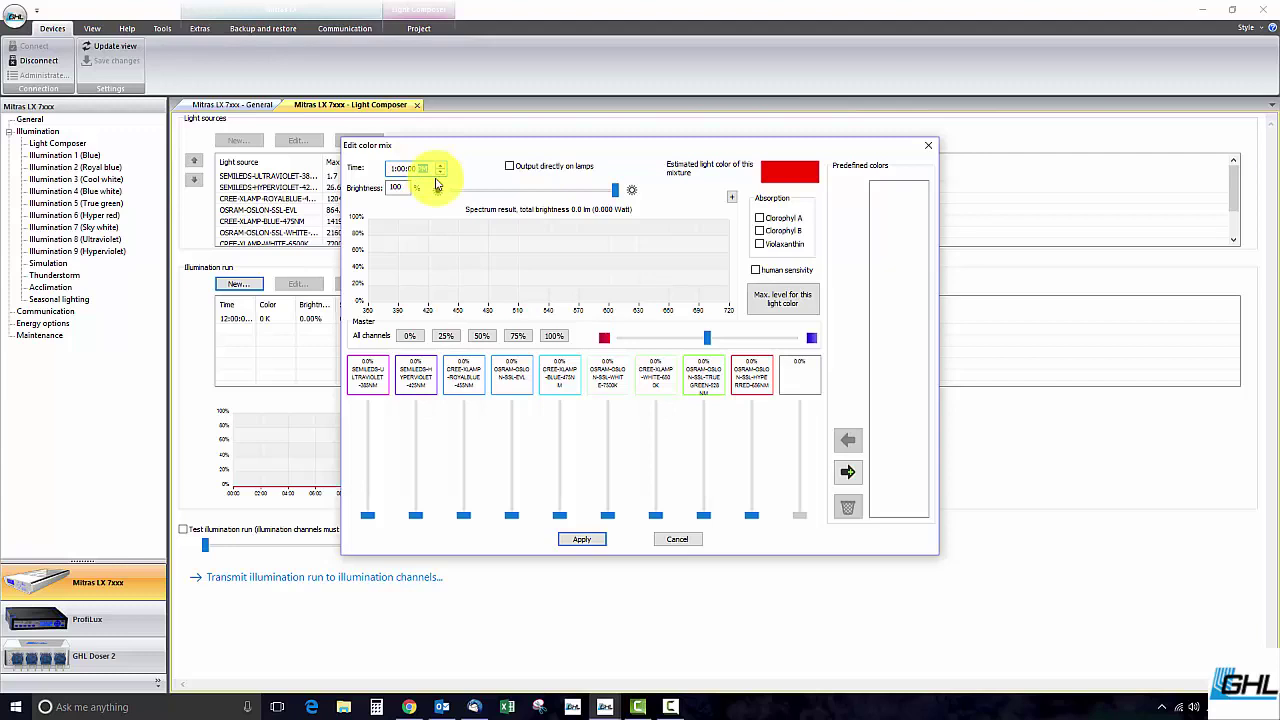
text(p)
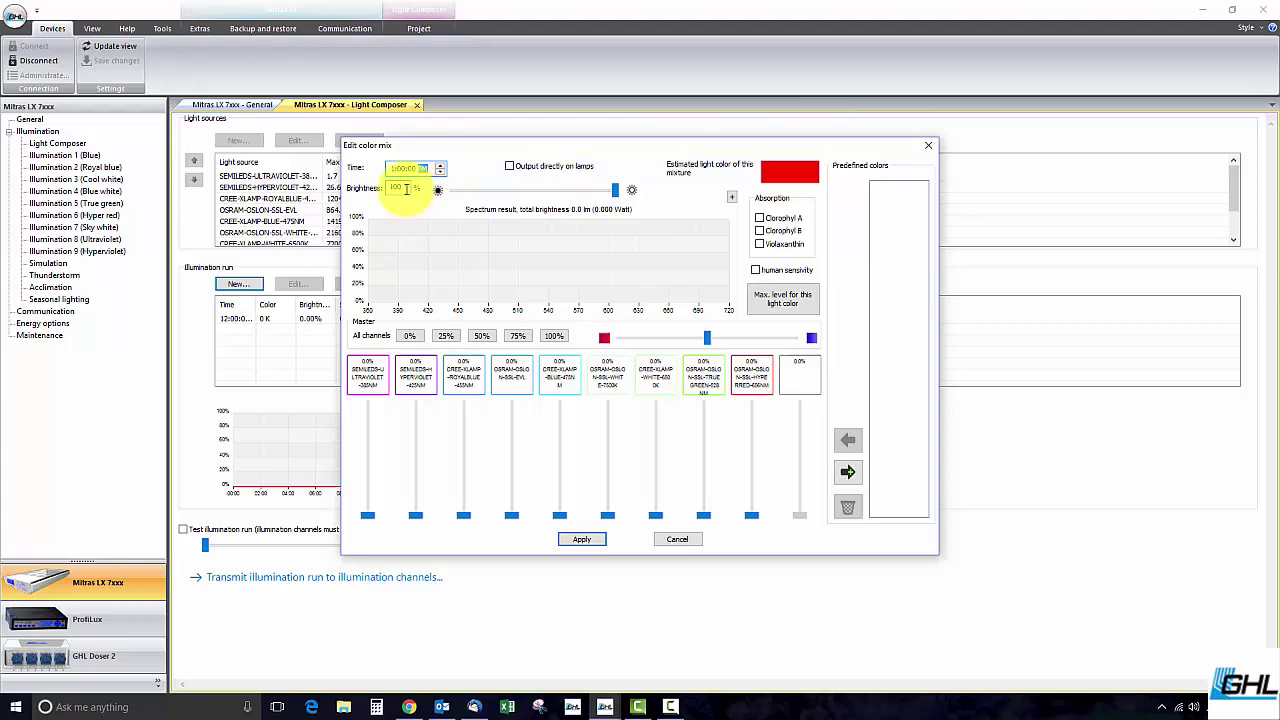
key(Tab)
text(65)
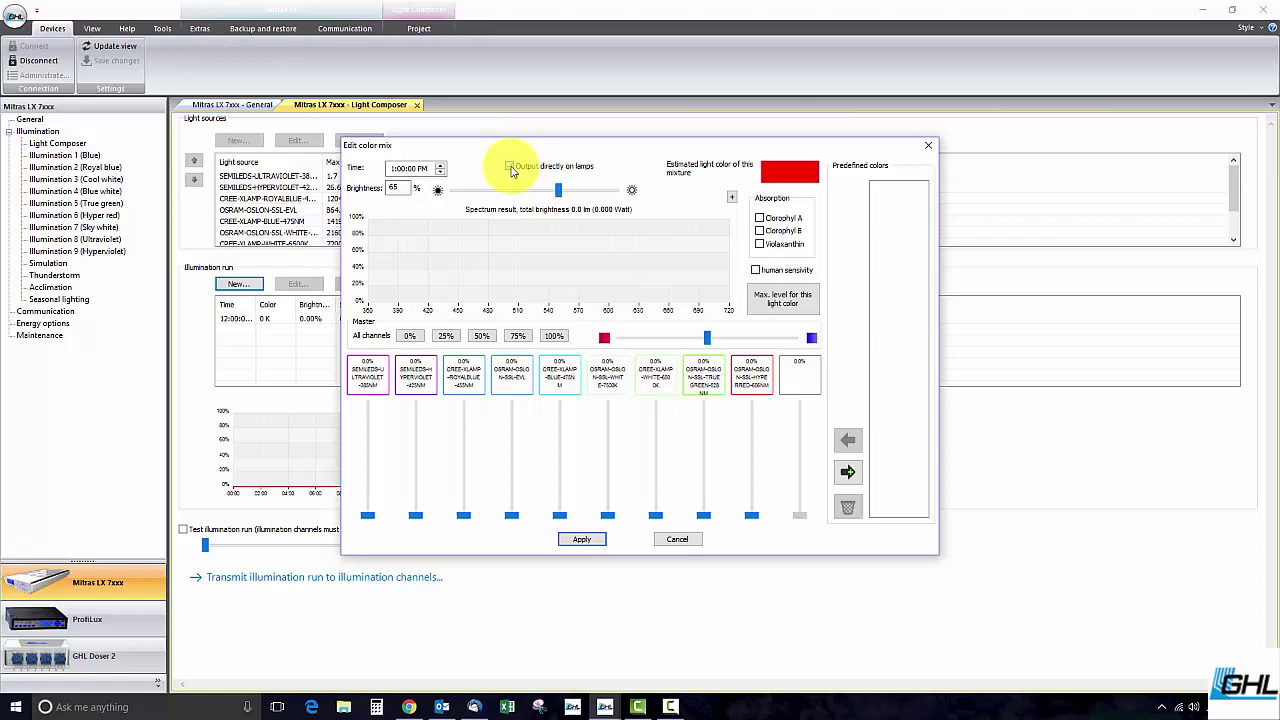
Output live to the lamps and raise the channels: UV 42.9%, hyperviolet 76.2%, royal blue 42.9%, blue 27.4%, plus whites, green, red
click(510, 167)
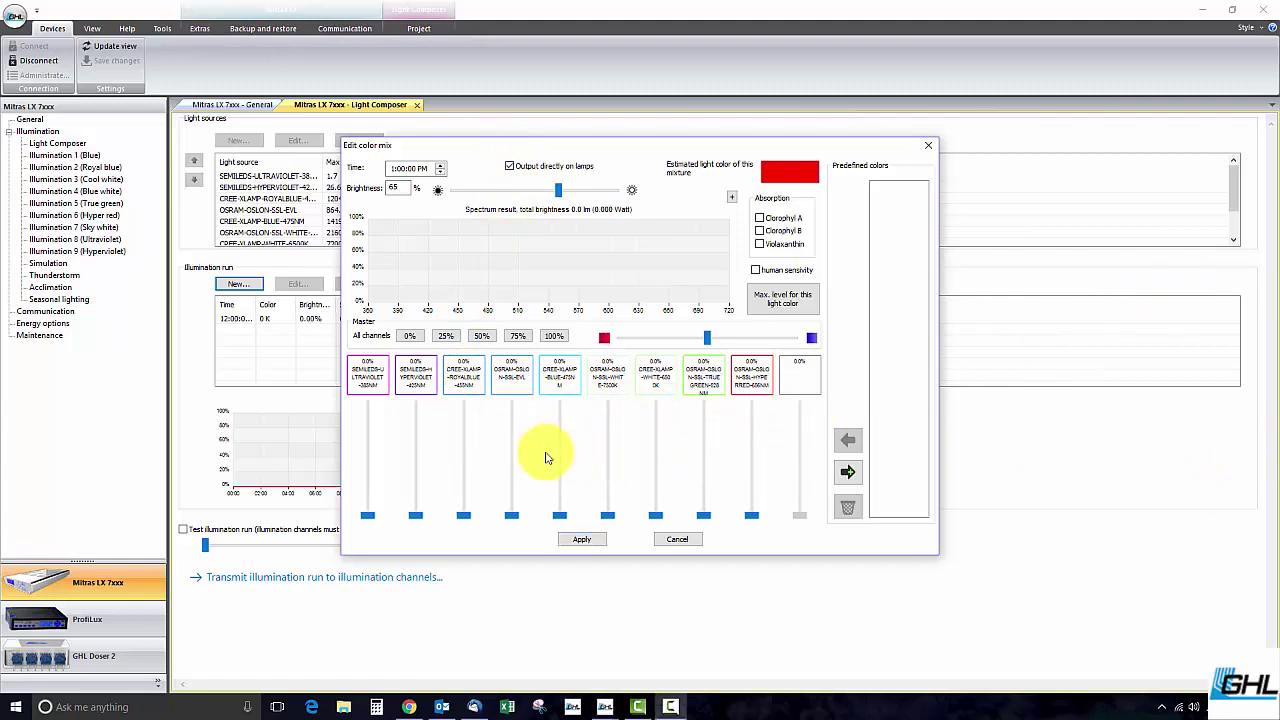
drag(366, 516, 367, 467)
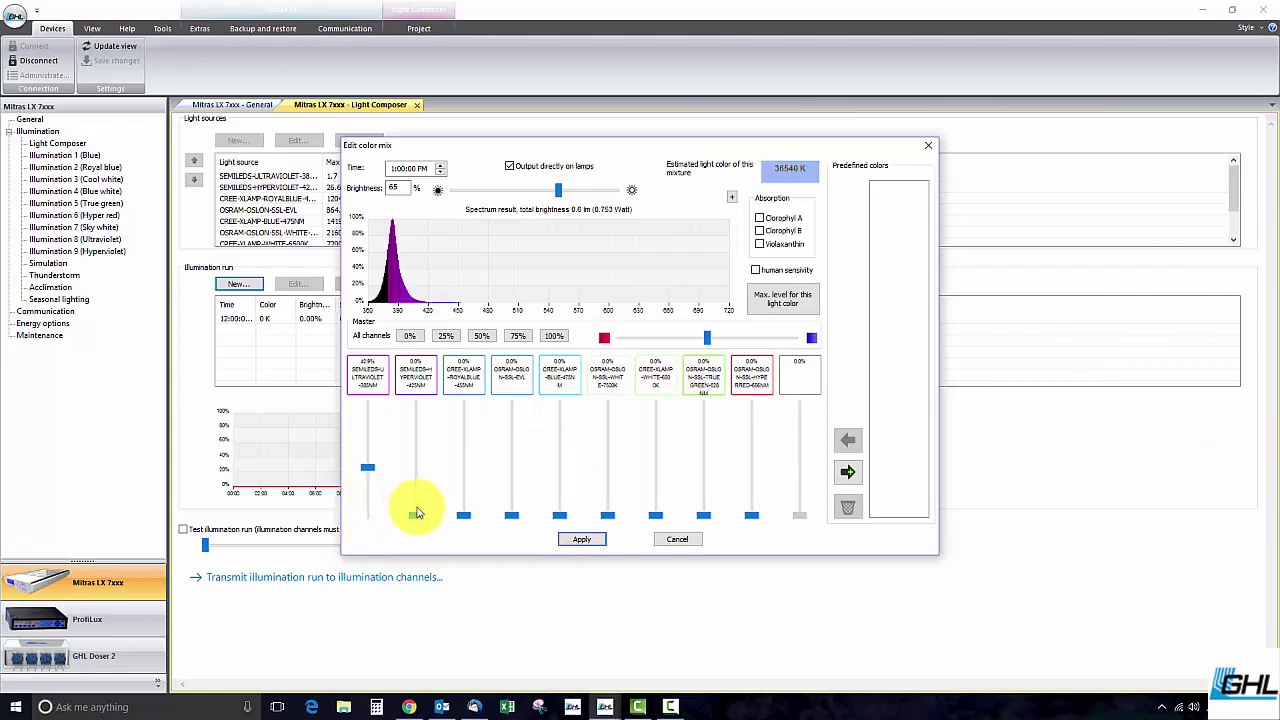
drag(415, 515, 416, 430)
drag(464, 513, 511, 436)
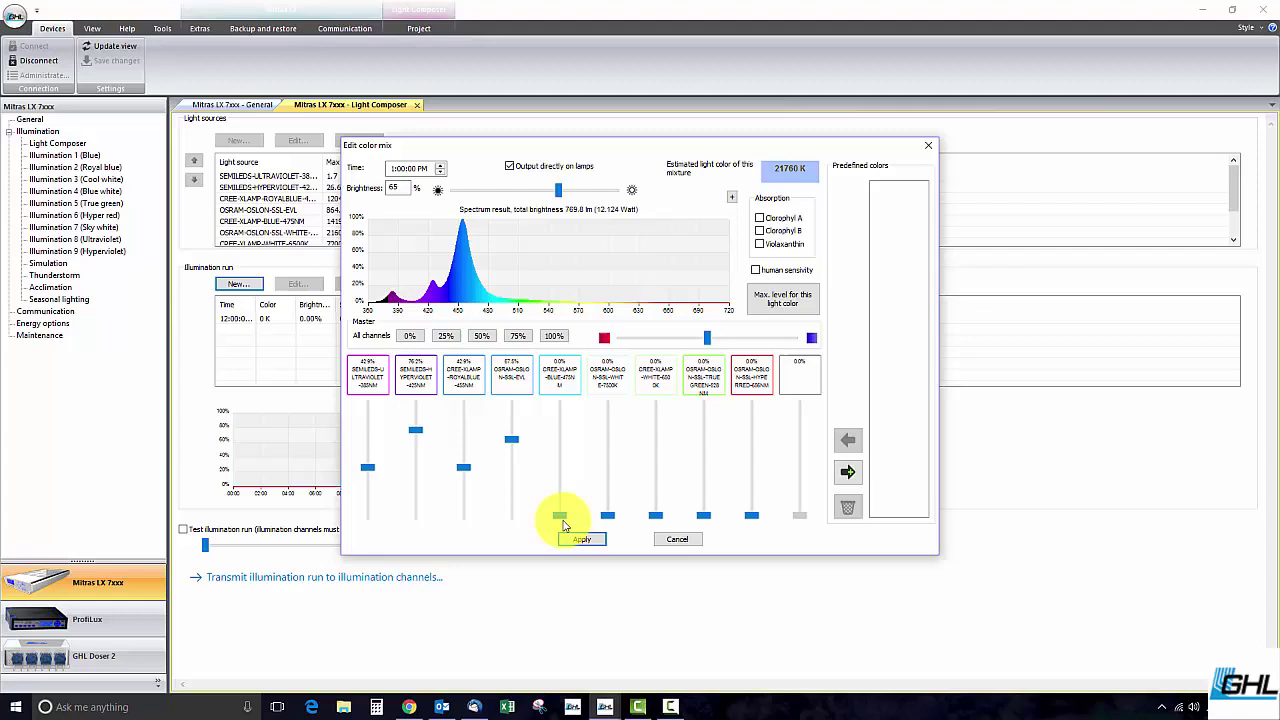
drag(559, 519, 558, 489)
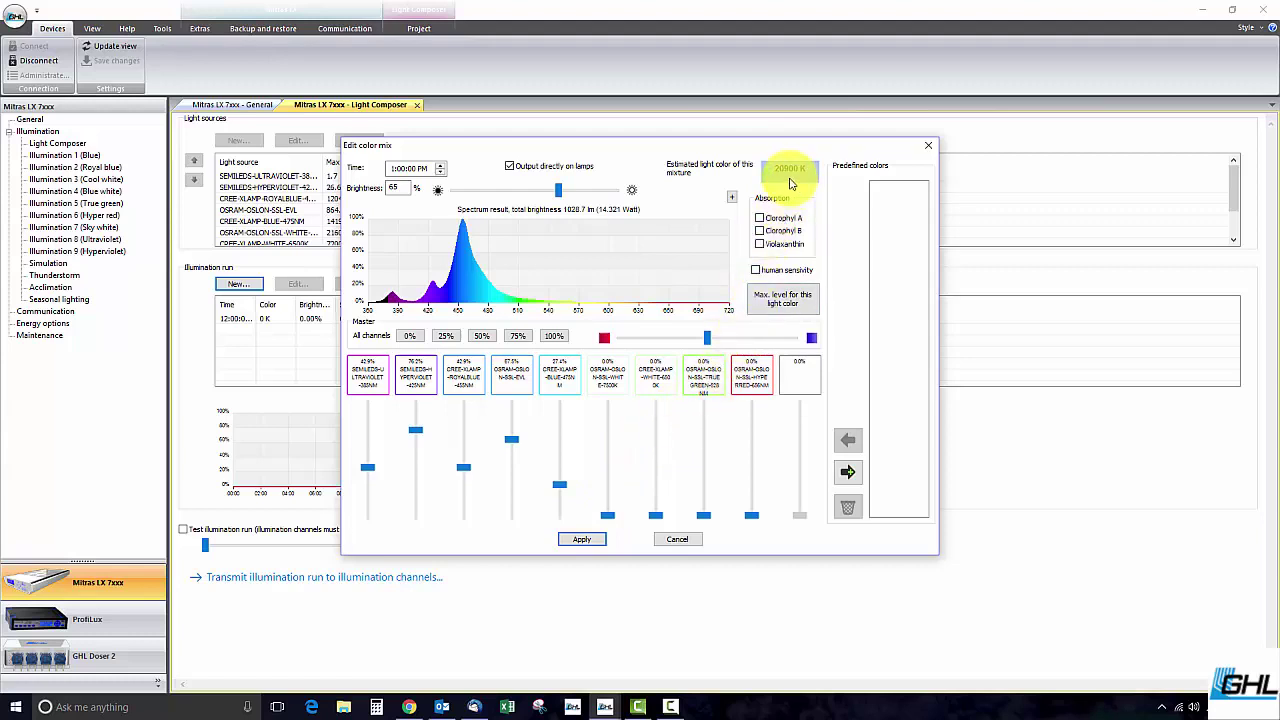
drag(607, 518, 655, 460)
drag(706, 516, 751, 478)
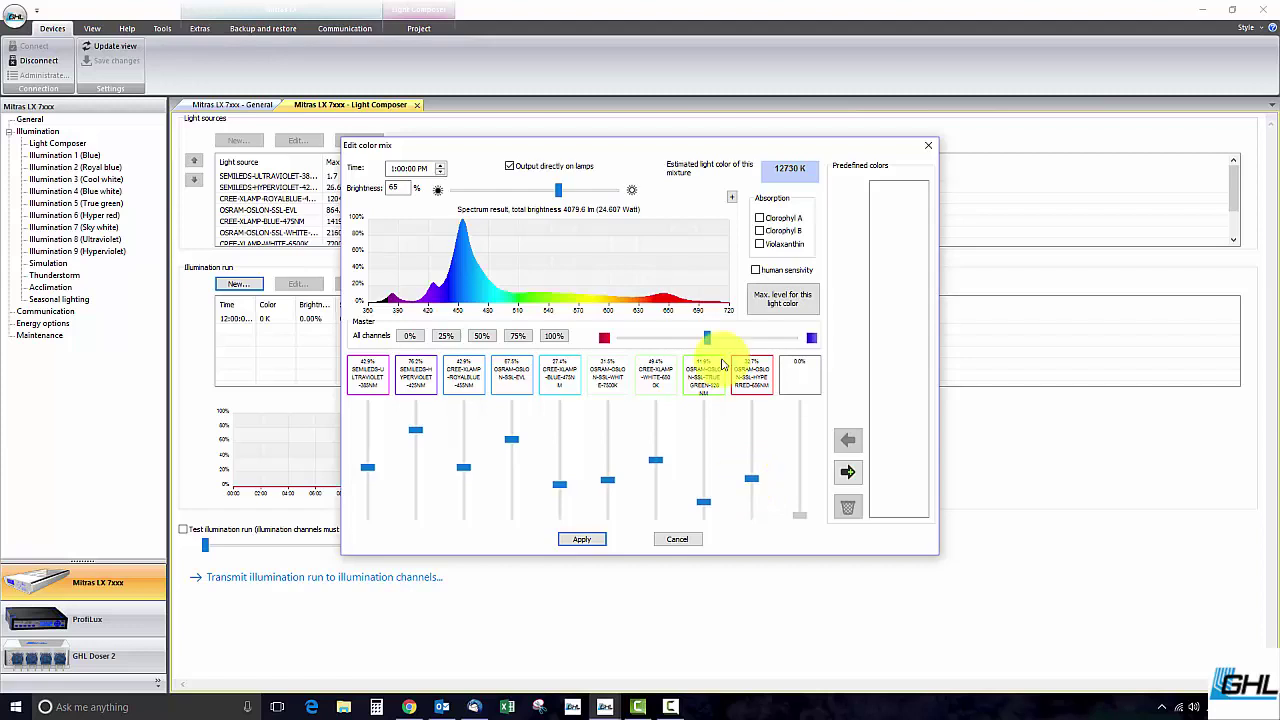
click(760, 231)
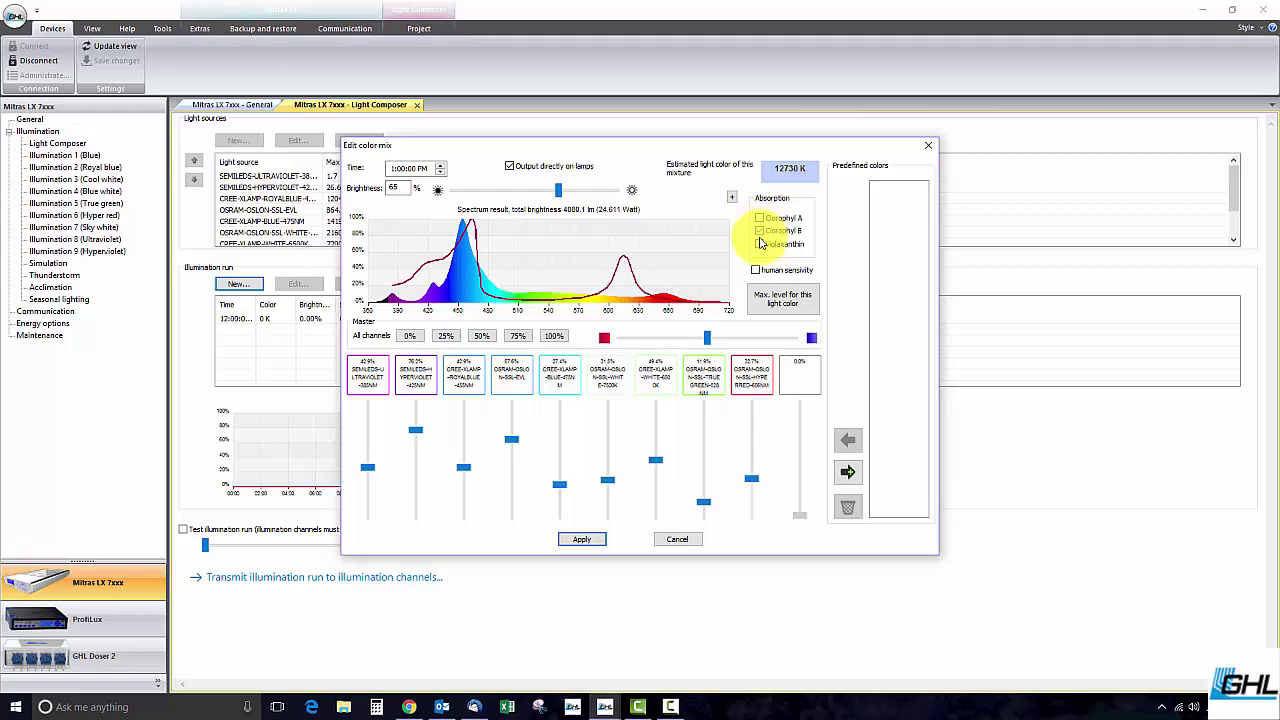
click(760, 231)
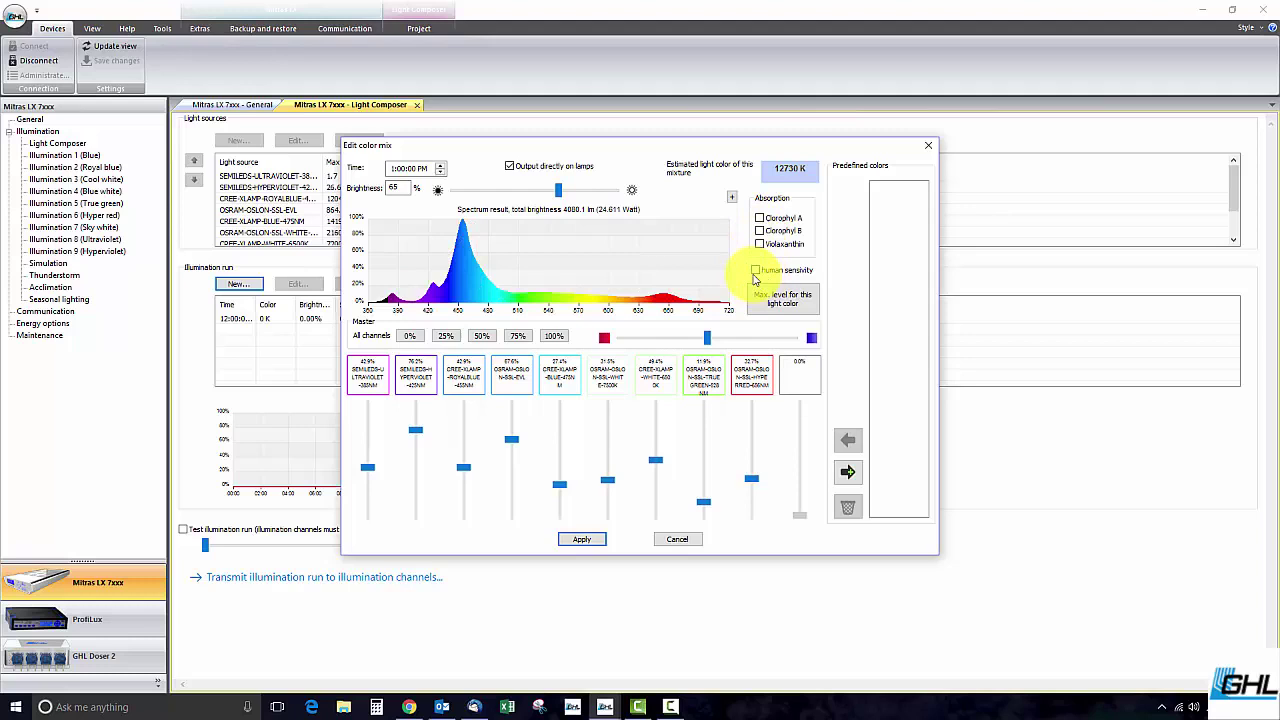
click(755, 271)
click(756, 272)
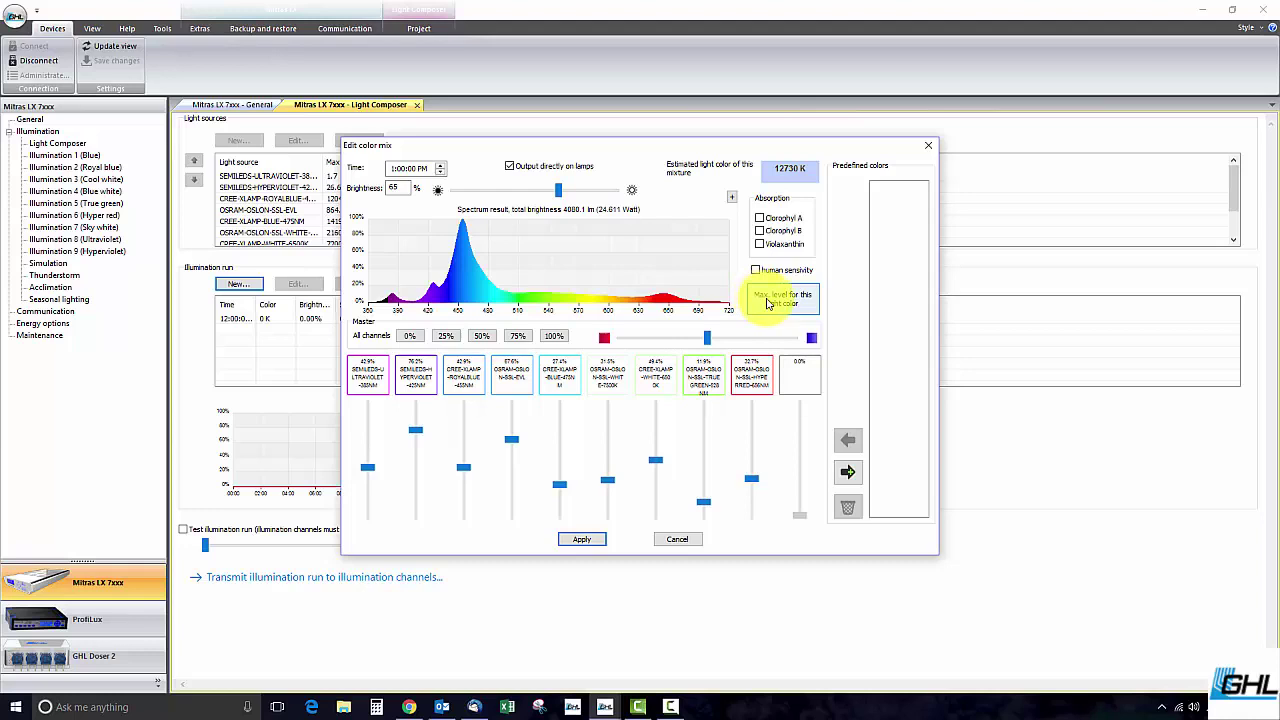
Scale the mix to maximum, save it as the 12730 K predefined colour, and apply the 1 PM point
click(766, 303)
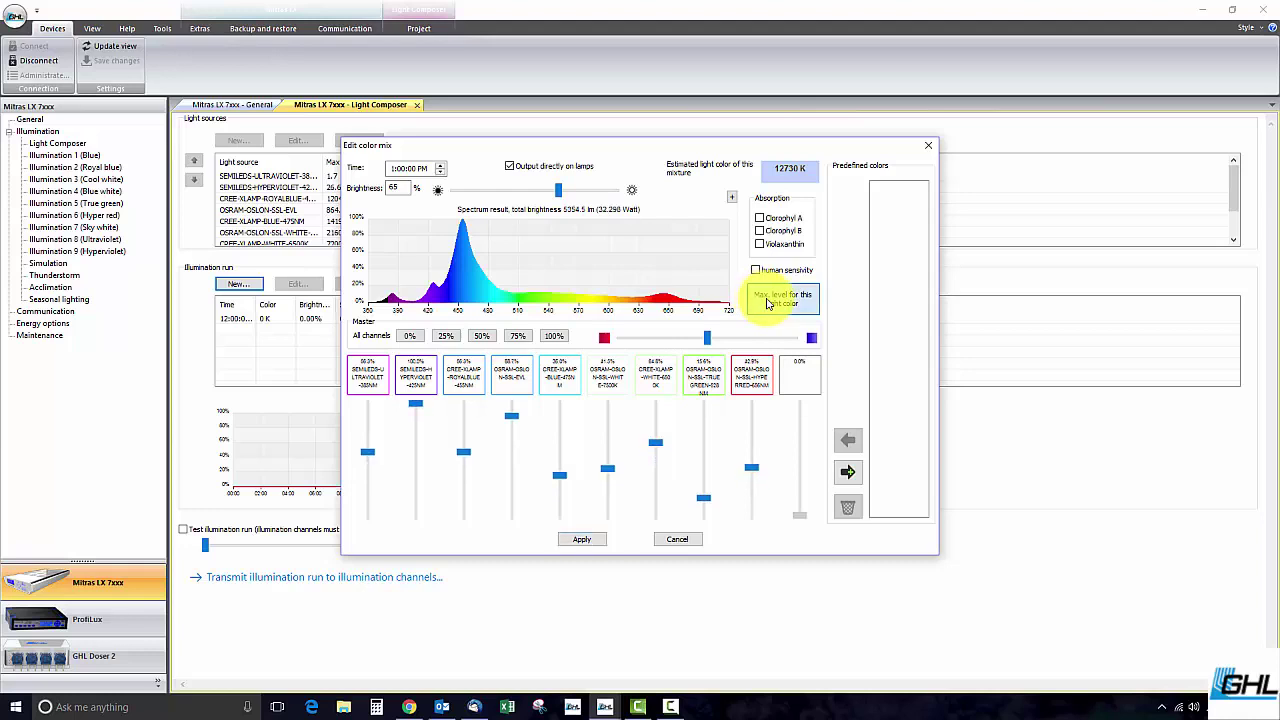
click(847, 473)
click(883, 190)
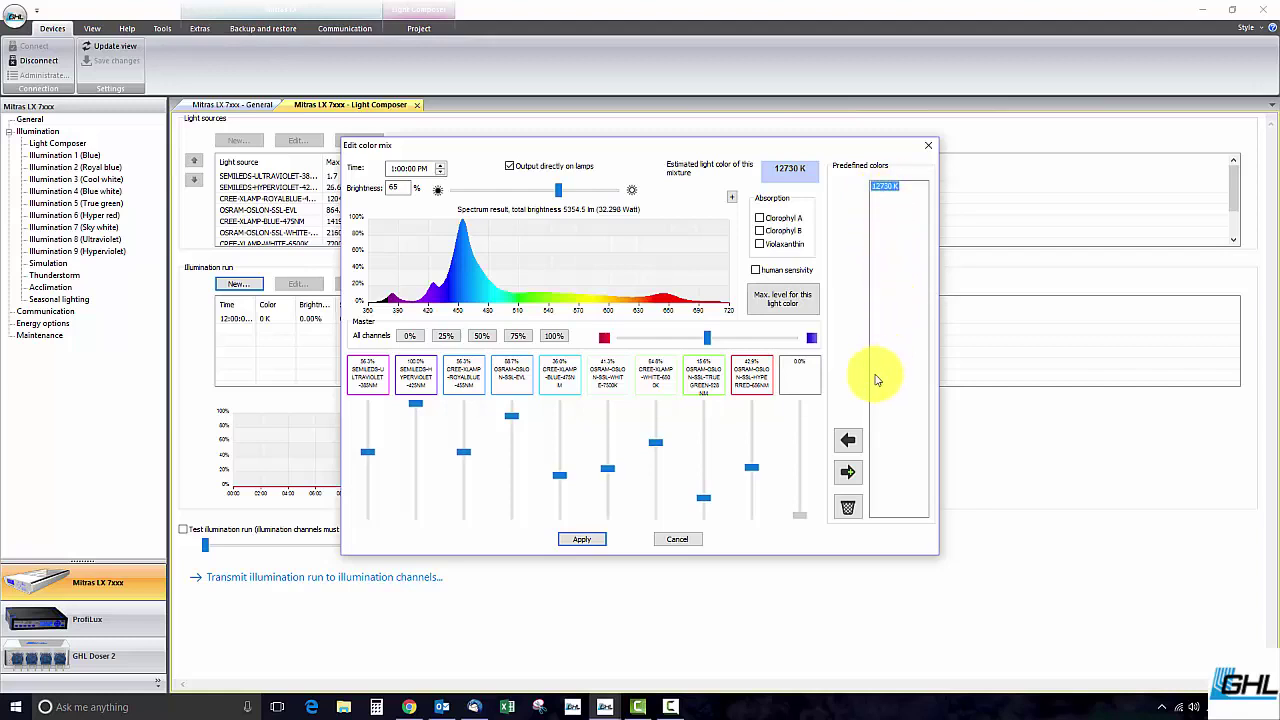
click(855, 452)
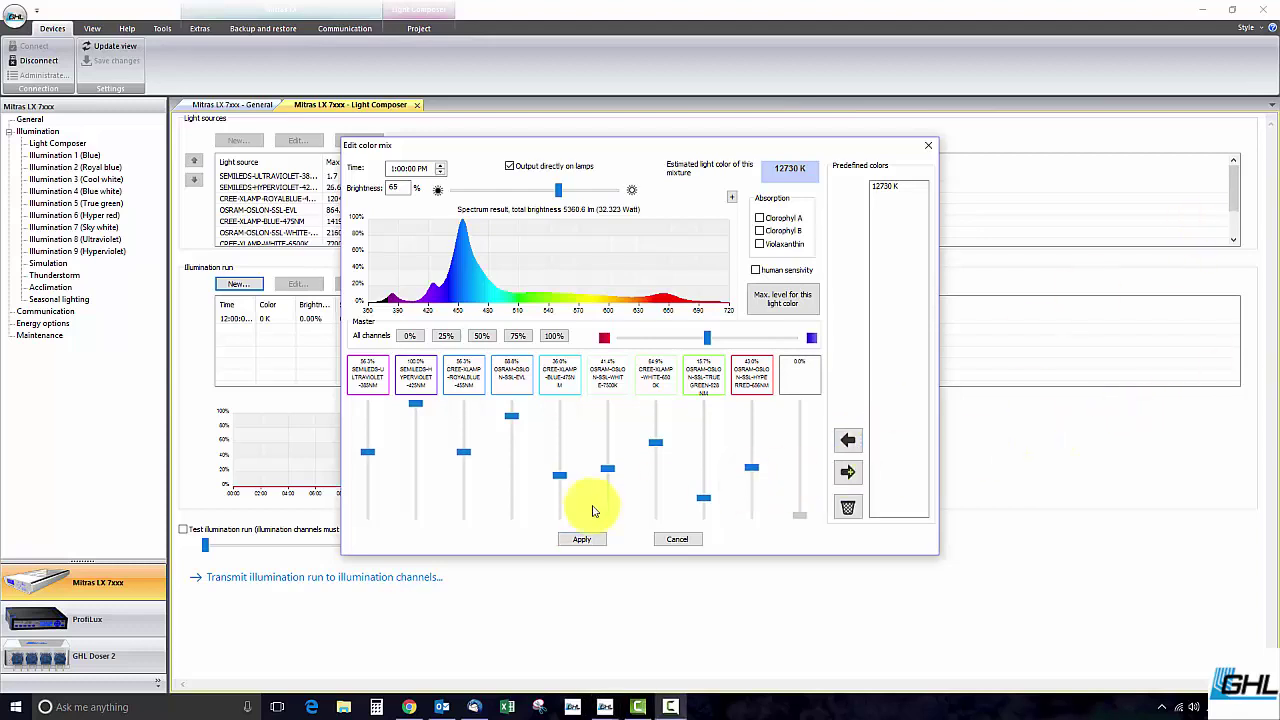
click(581, 539)
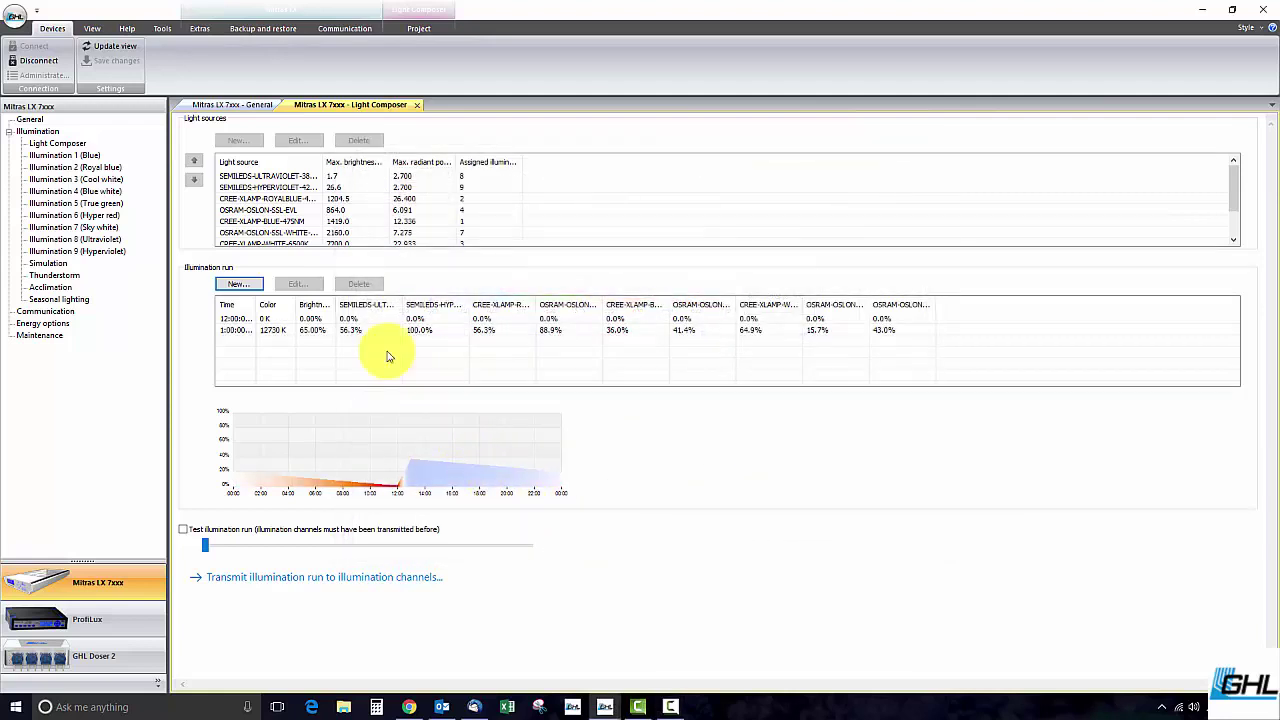
Add a 9:00 PM point at 75% brightness using the saved 12730 K colour
click(237, 286)
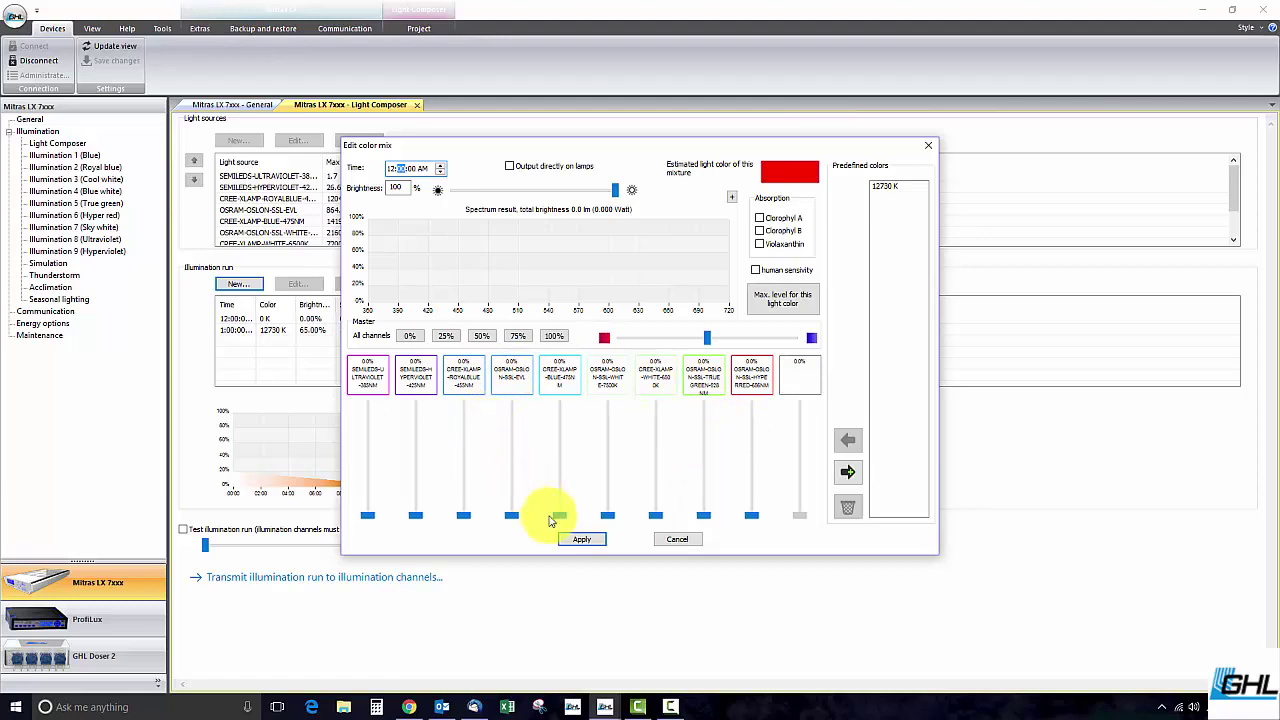
click(567, 541)
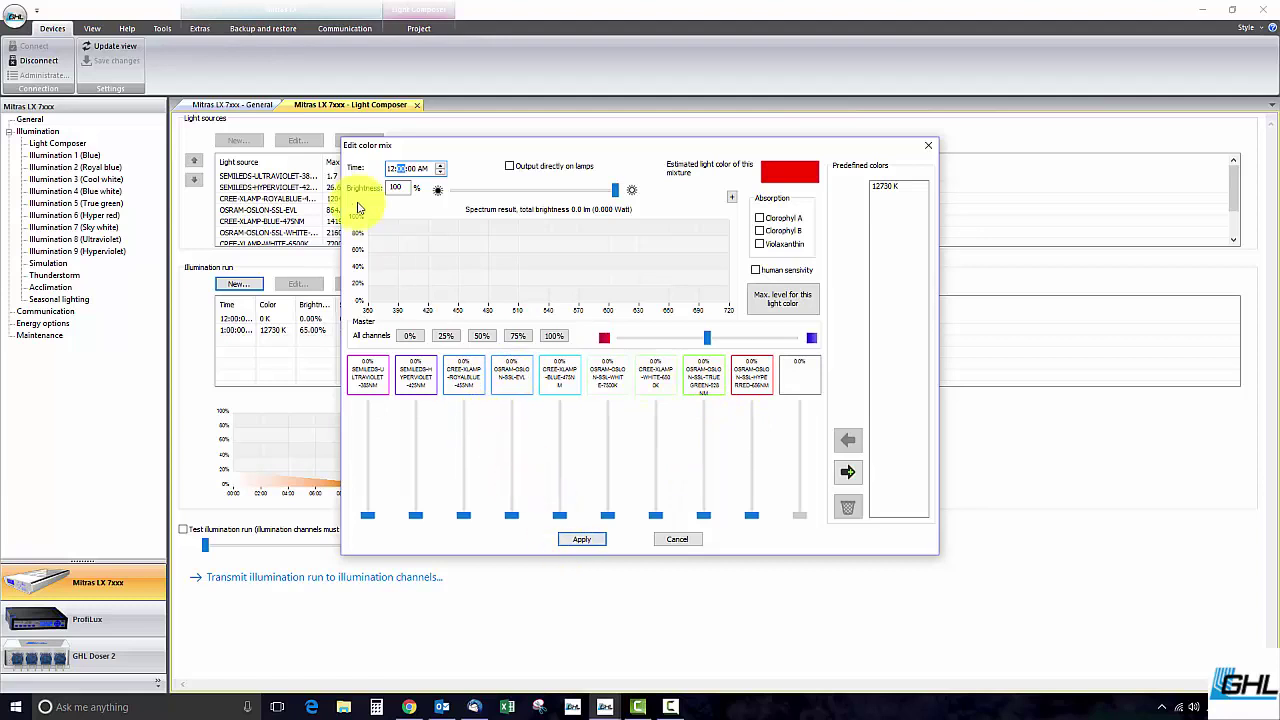
click(424, 168)
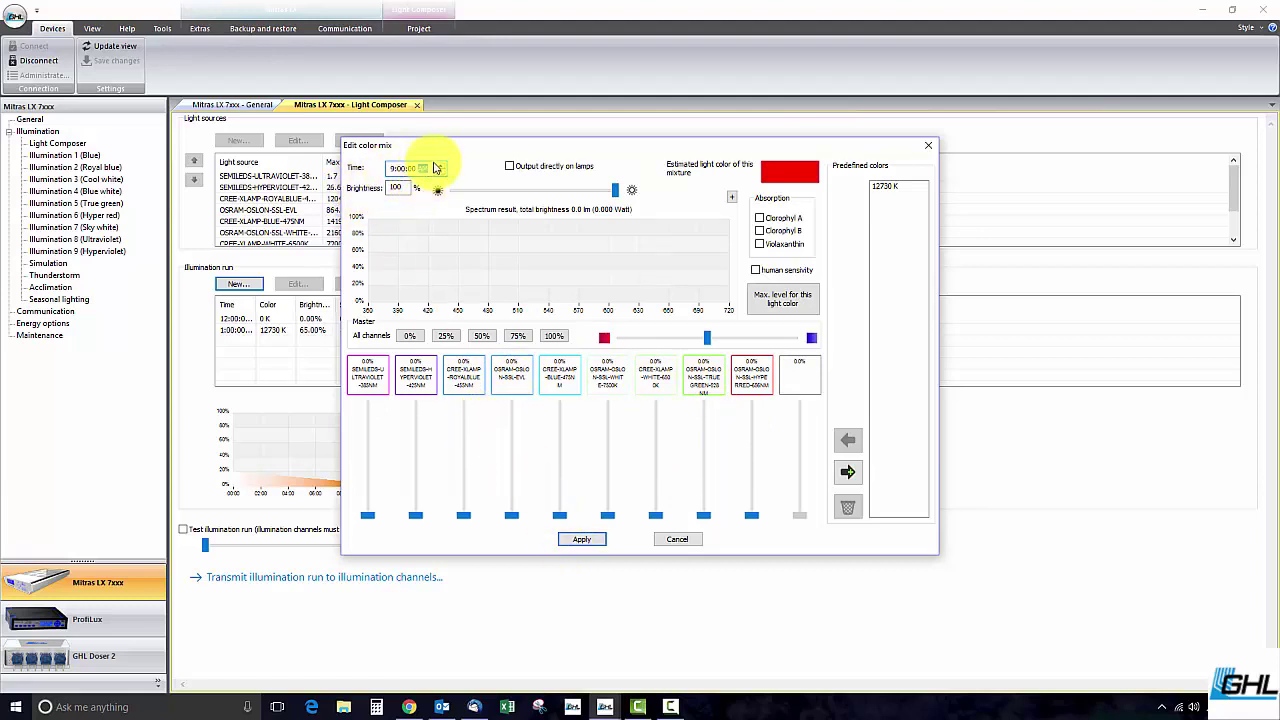
double_click(402, 188)
text(75)
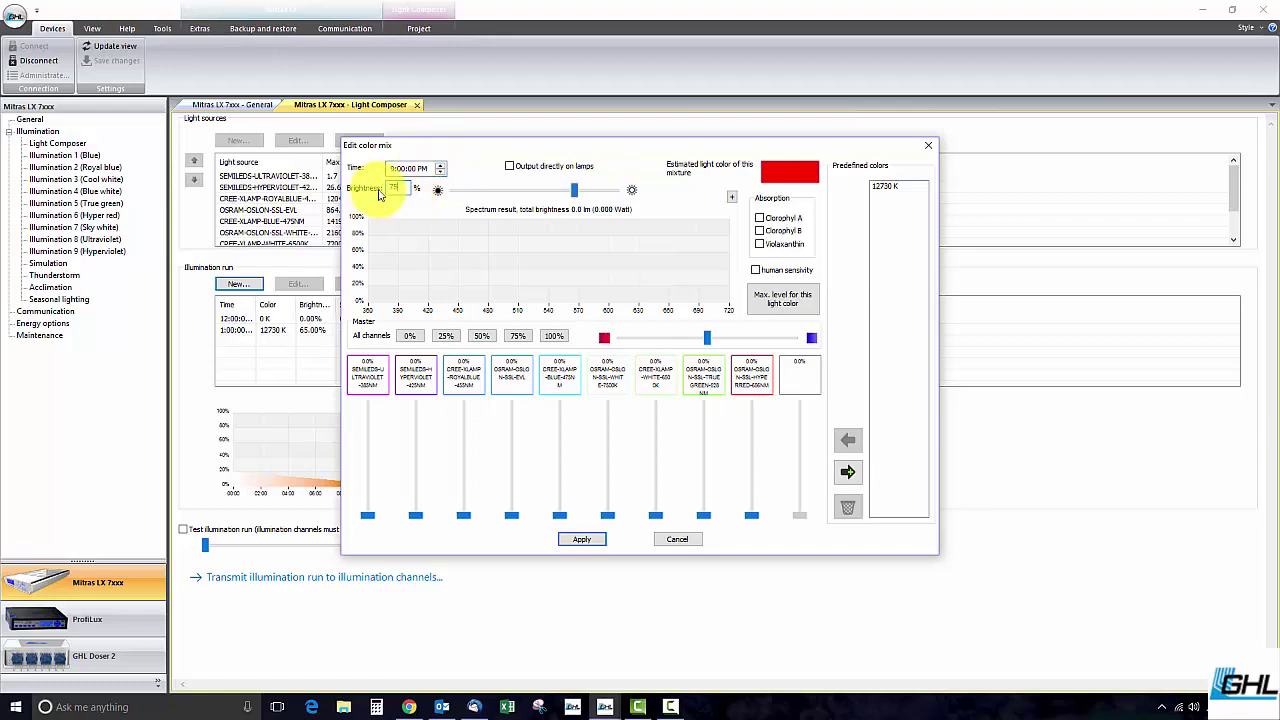
click(886, 188)
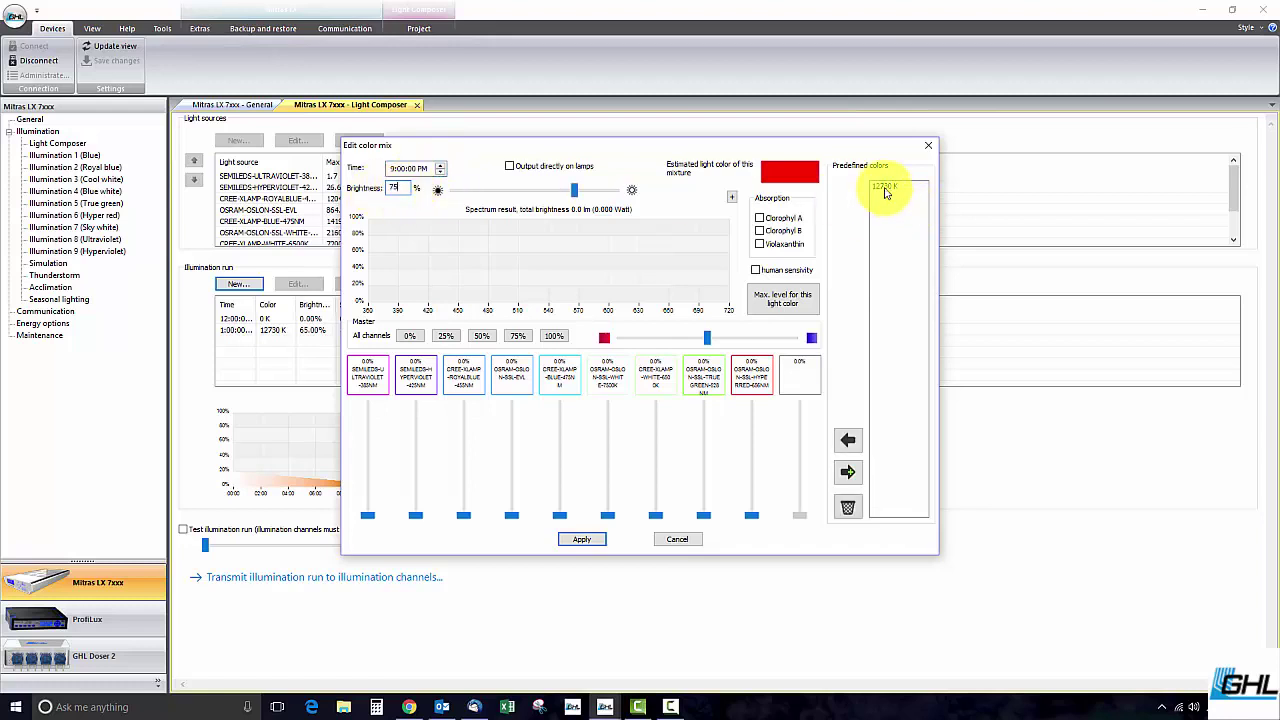
click(845, 439)
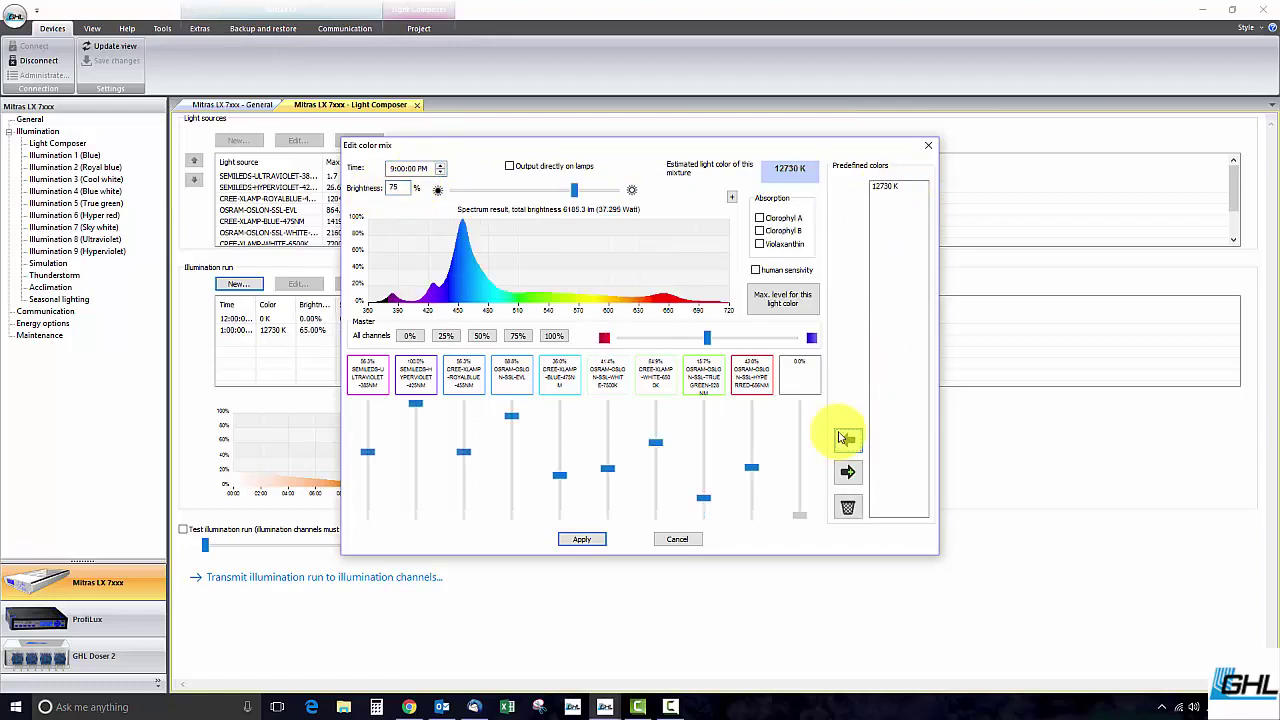
click(584, 541)
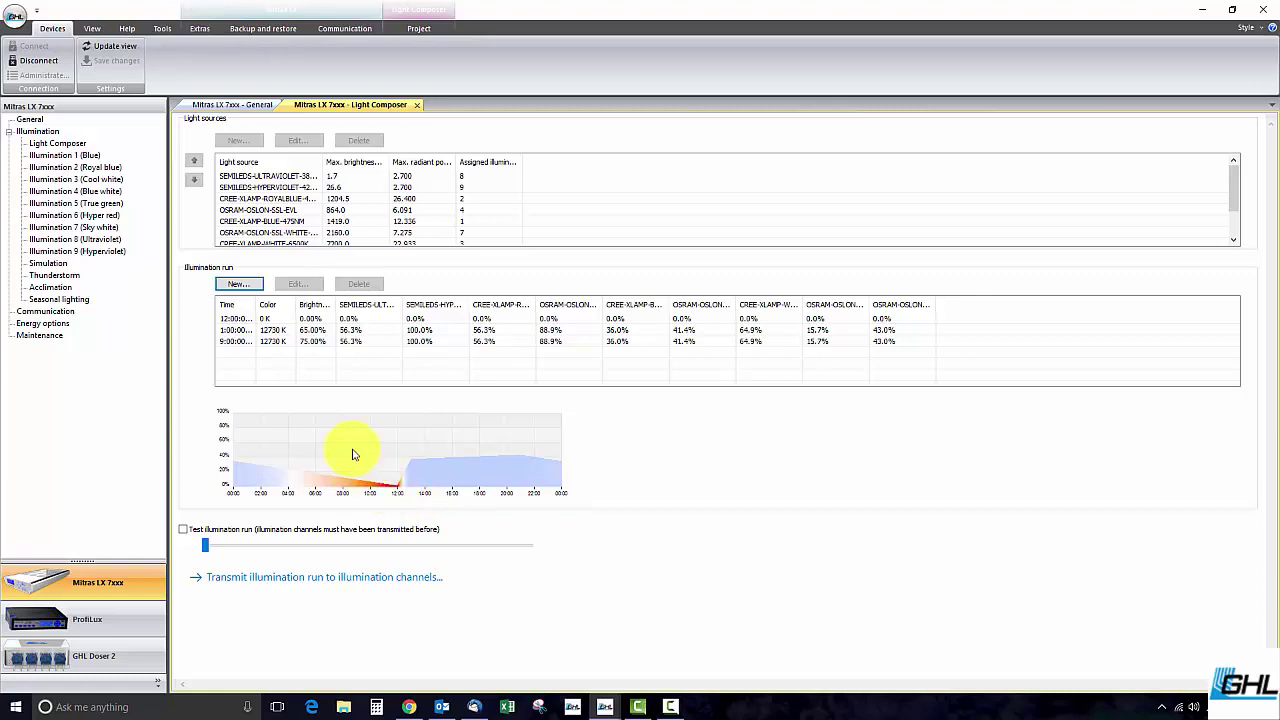
Add a 10:00 PM point at 0% brightness, then reopen it to verify without changes
click(237, 285)
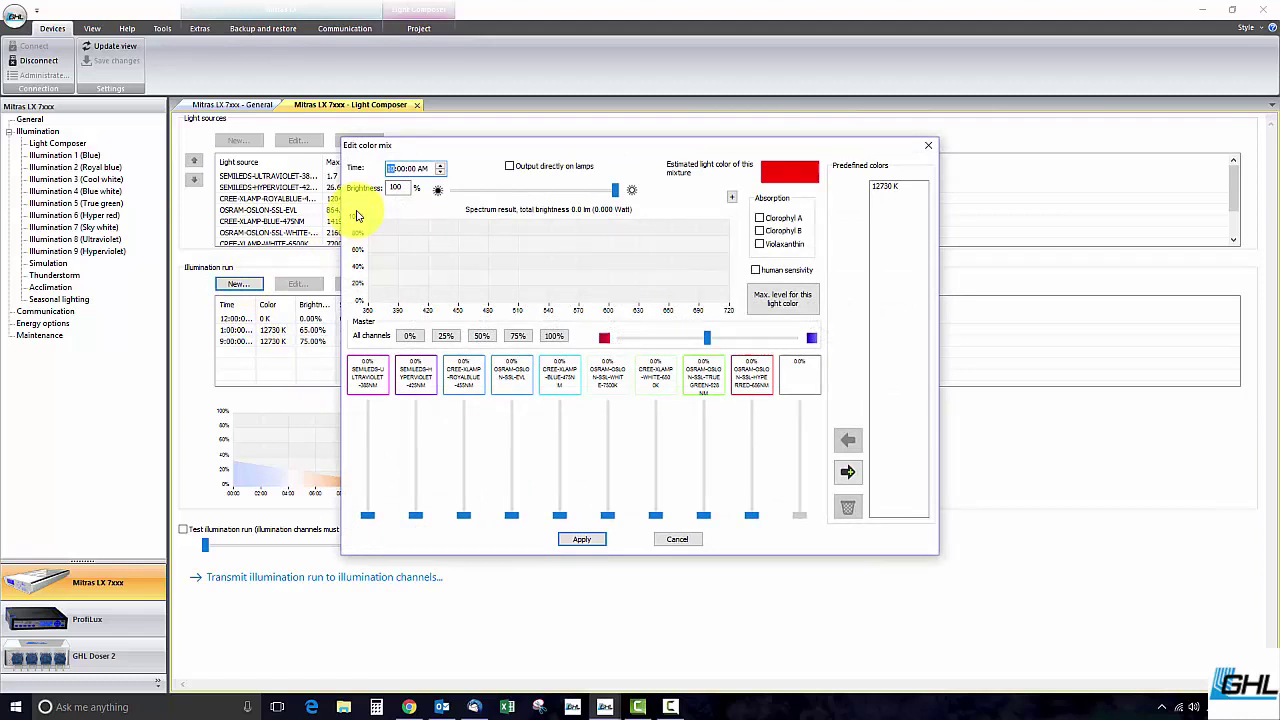
text(10)
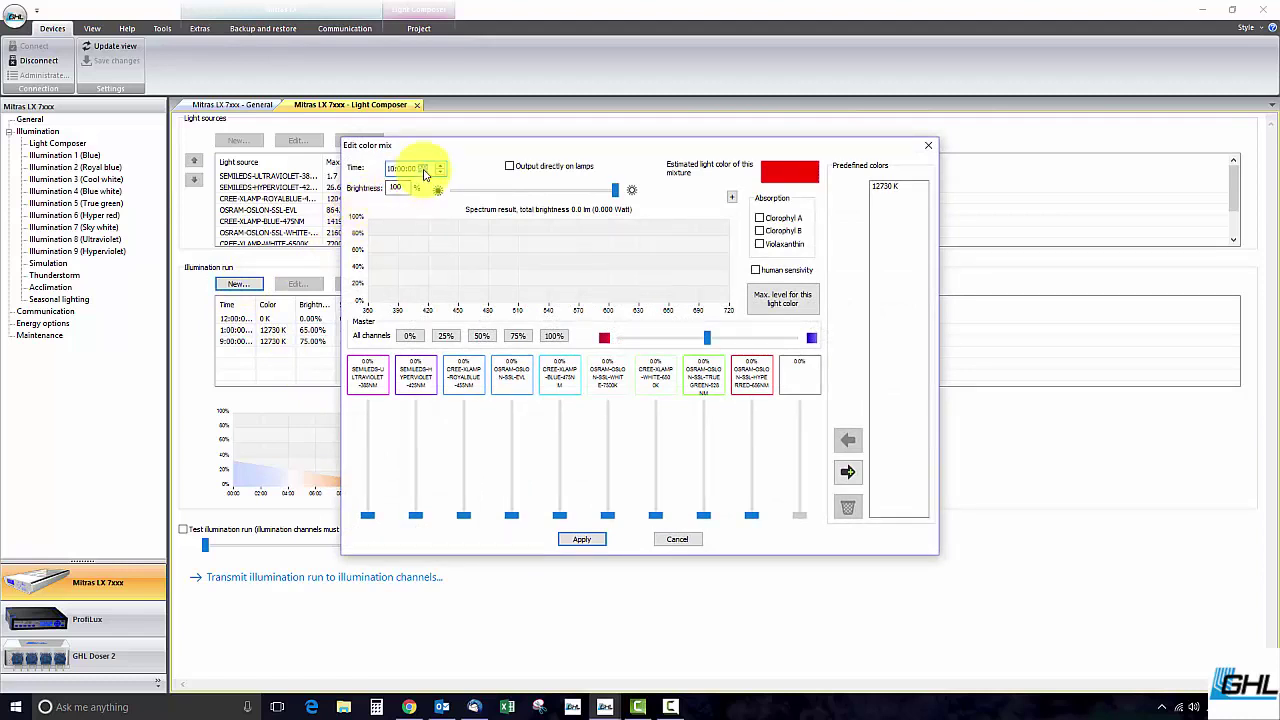
text(p)
double_click(381, 191)
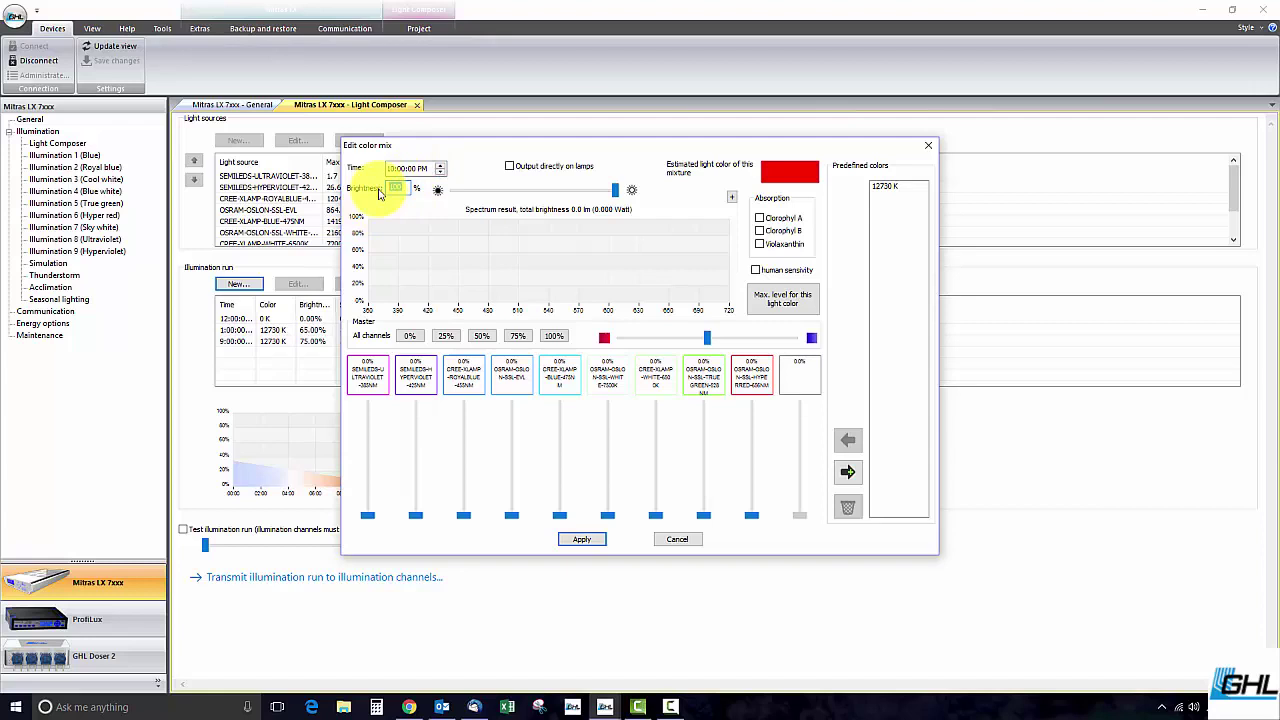
text(0)
click(581, 539)
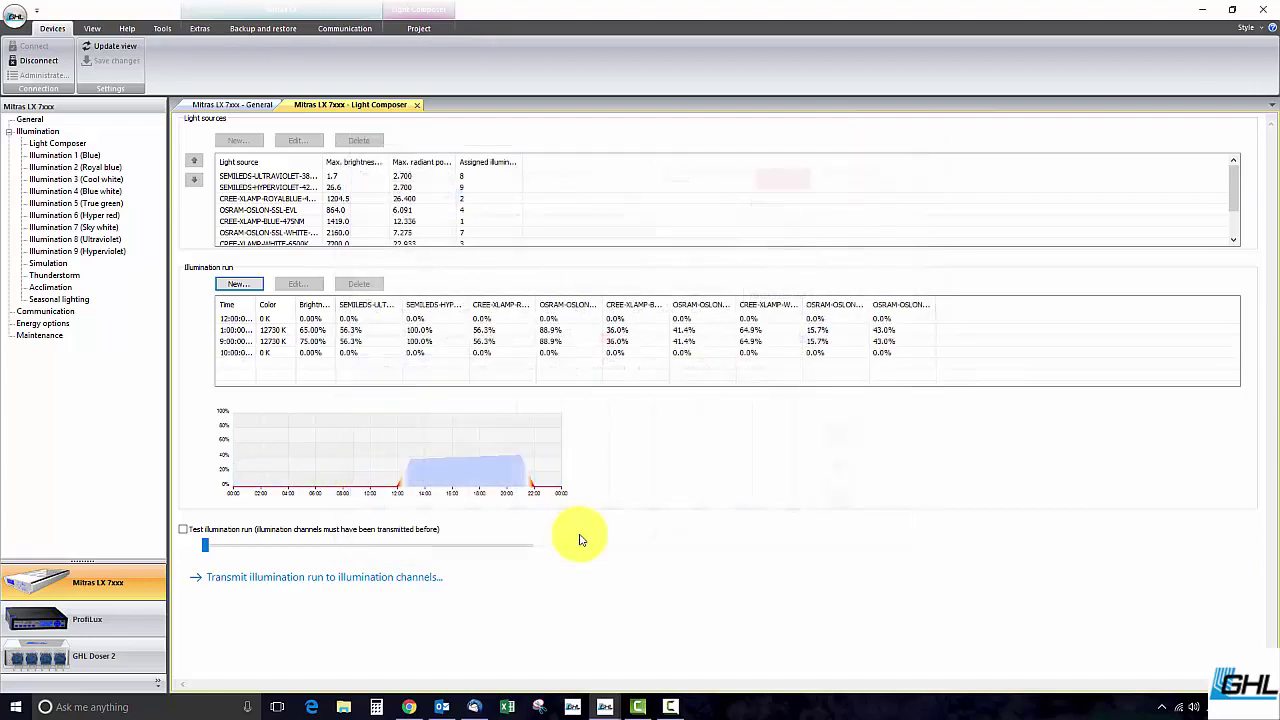
double_click(316, 355)
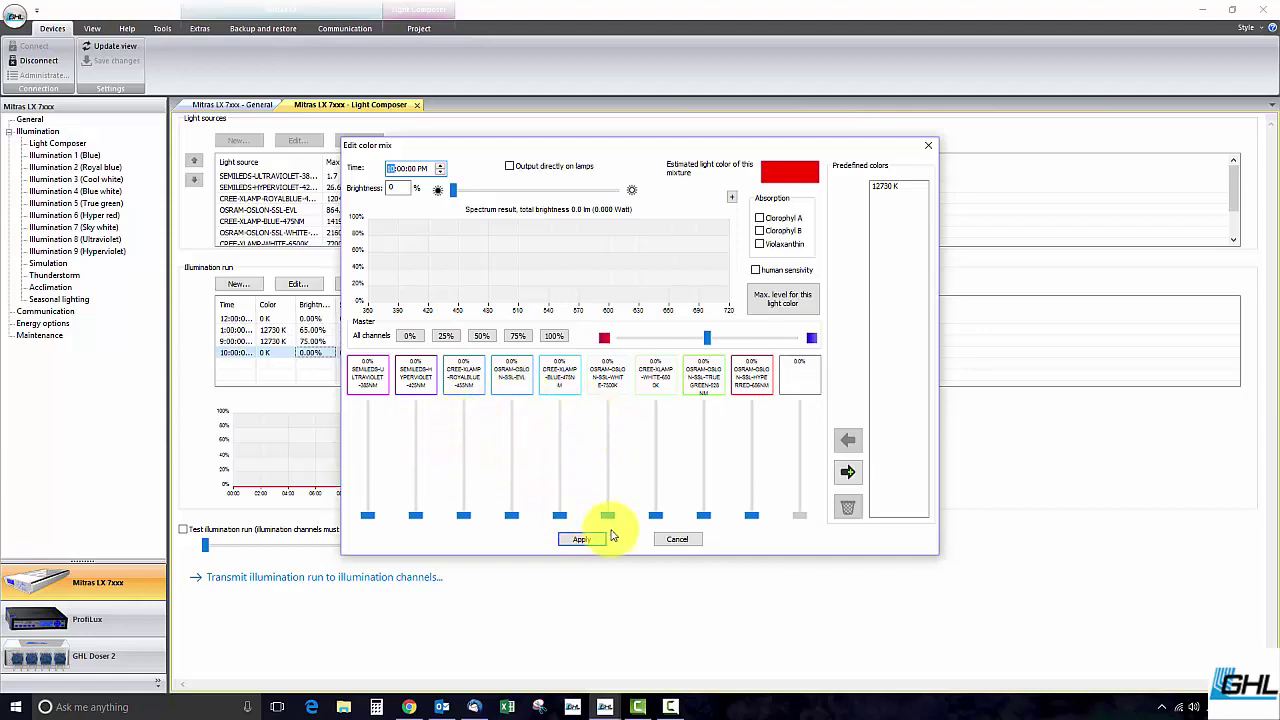
click(670, 539)
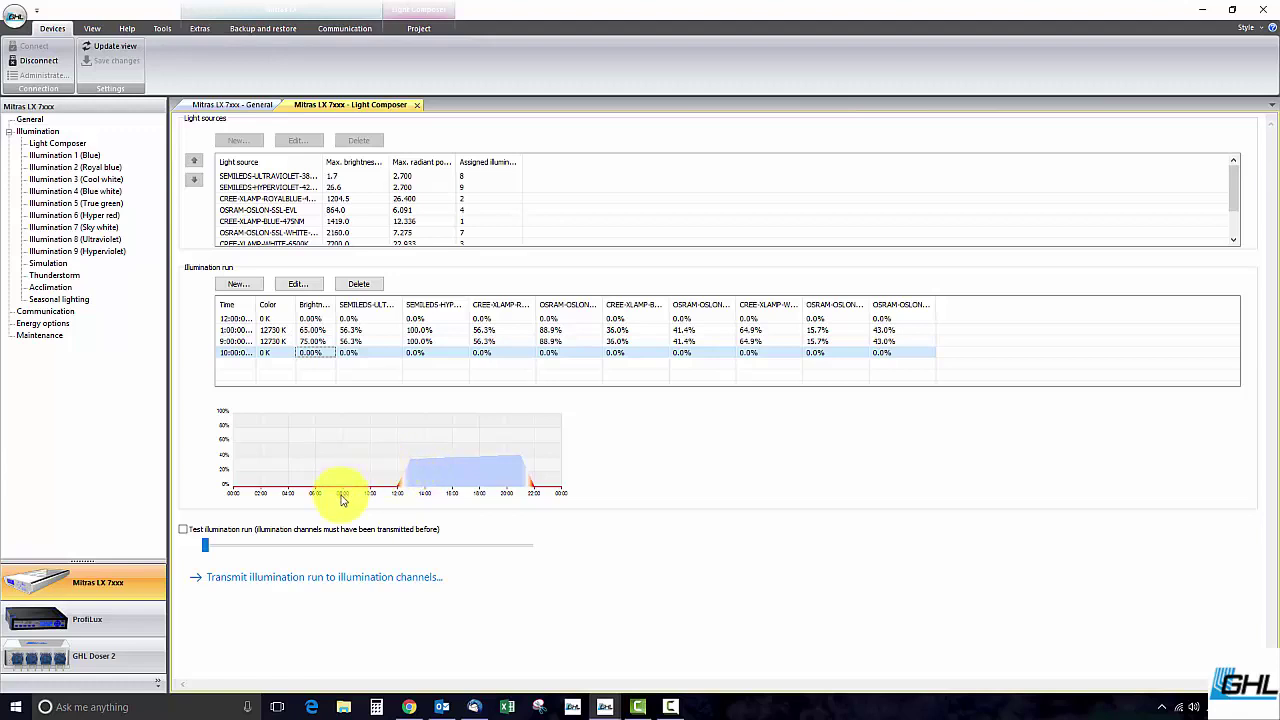
Transmit the run to the illumination channels, confirming the overwrite and saving to the lamp
click(340, 587)
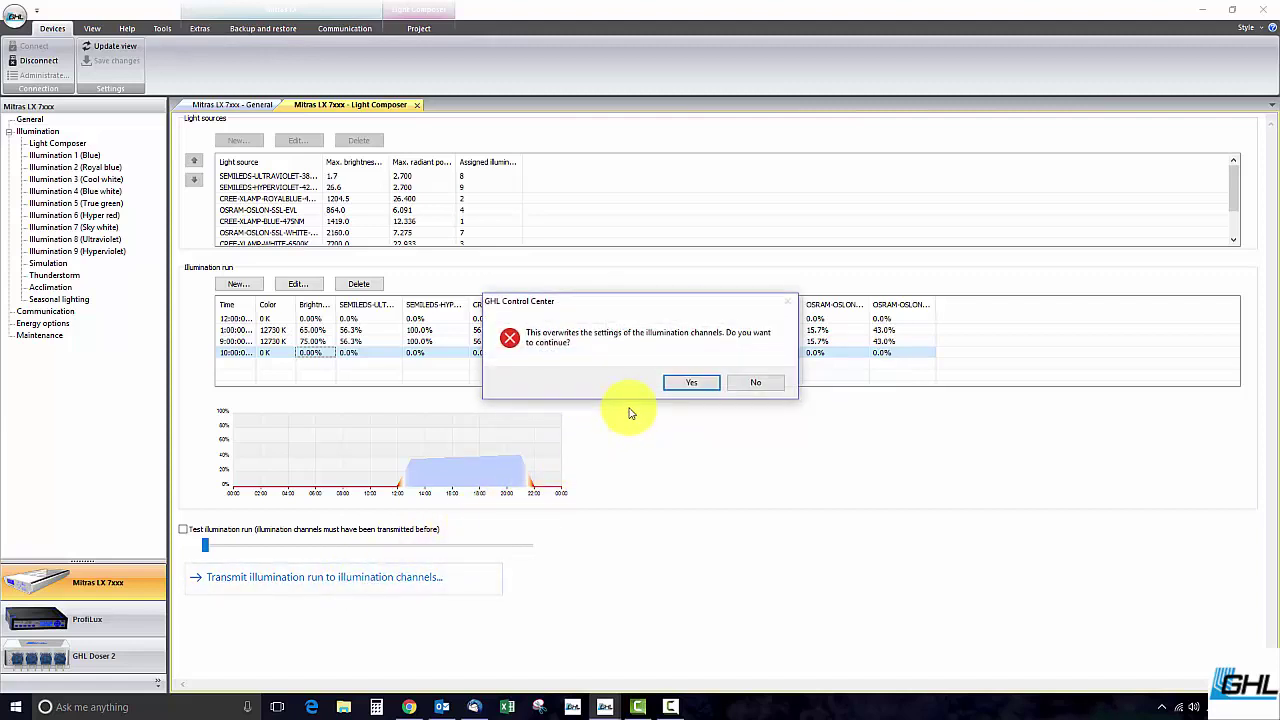
click(671, 385)
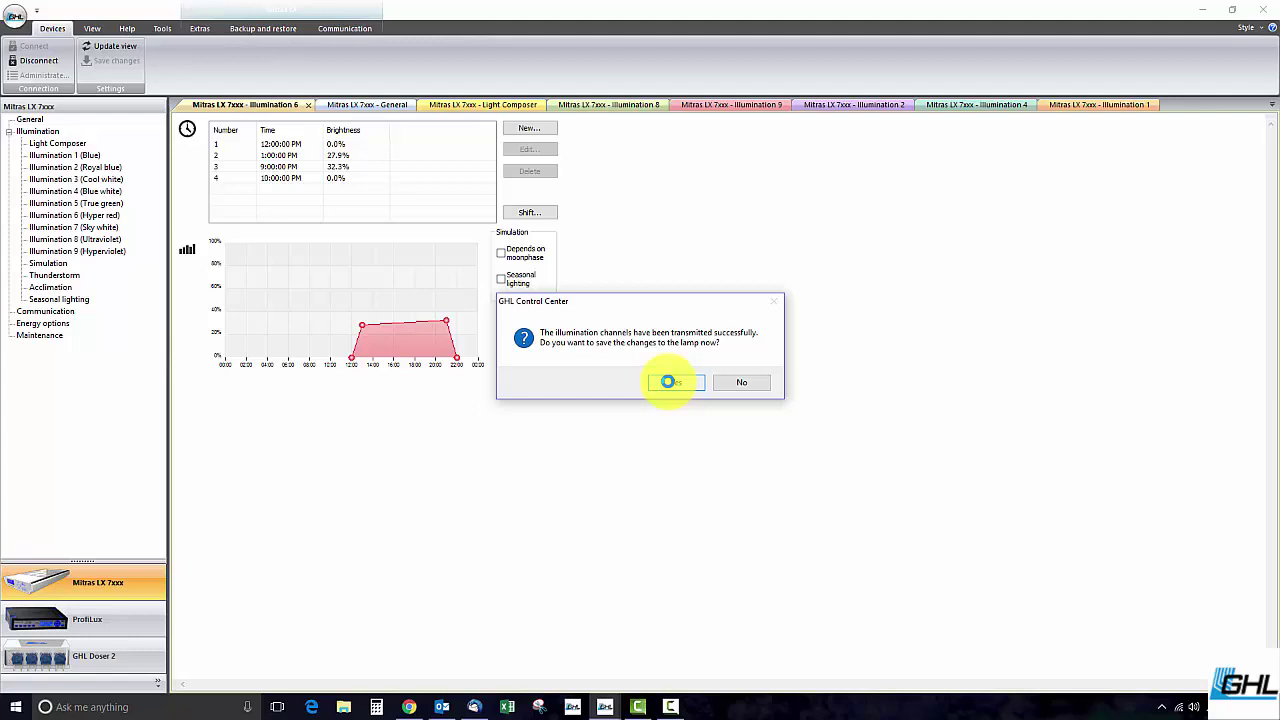
click(668, 382)
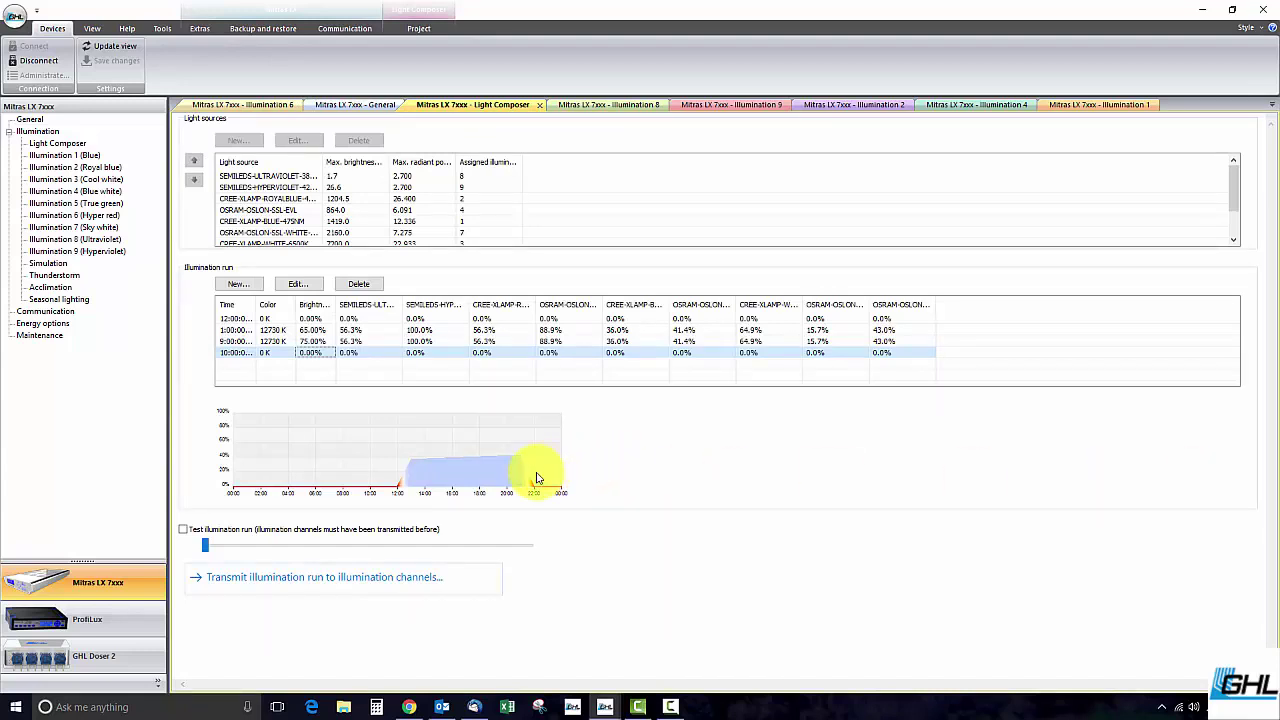
Switch on Test illumination run and move the test time forward to 2:28 AM
click(194, 535)
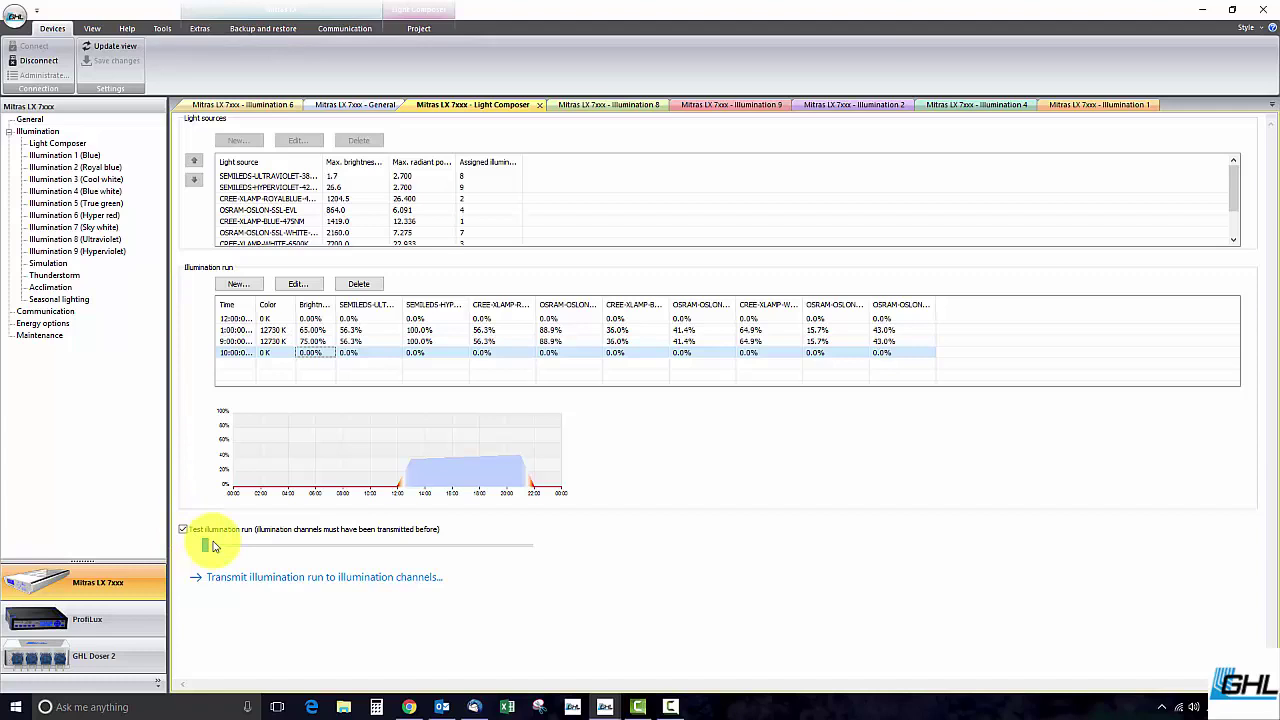
mouse_move(213, 550)
mouse_down()
mouse_move(517, 566)
mouse_move(260, 562)
mouse_move(240, 560)
mouse_move(239, 545)
mouse_up()
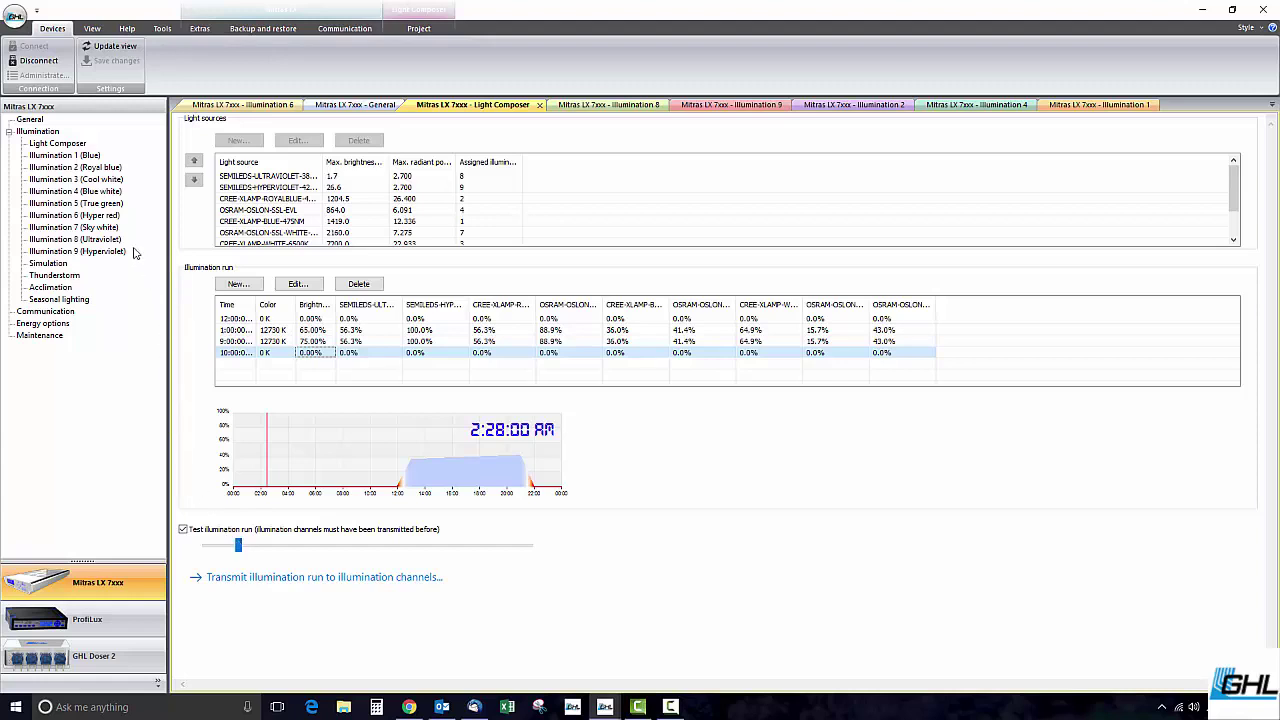
Show the Illumination 2 (Royal blue) schedule with 36.6% at 1:00 PM and 42.2% at 9:00 PM
click(115, 170)
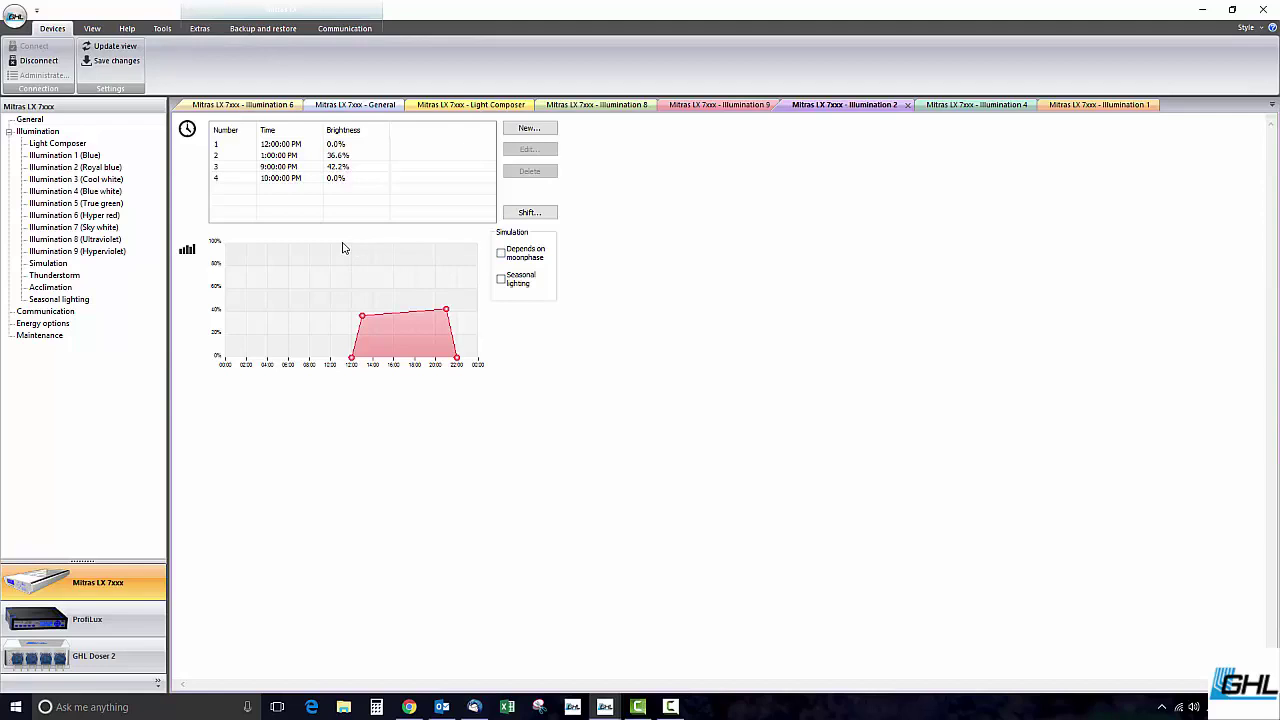
Return to the Mitras LX 7xxx Light Composer showing the tested four-point illumination run
click(421, 108)
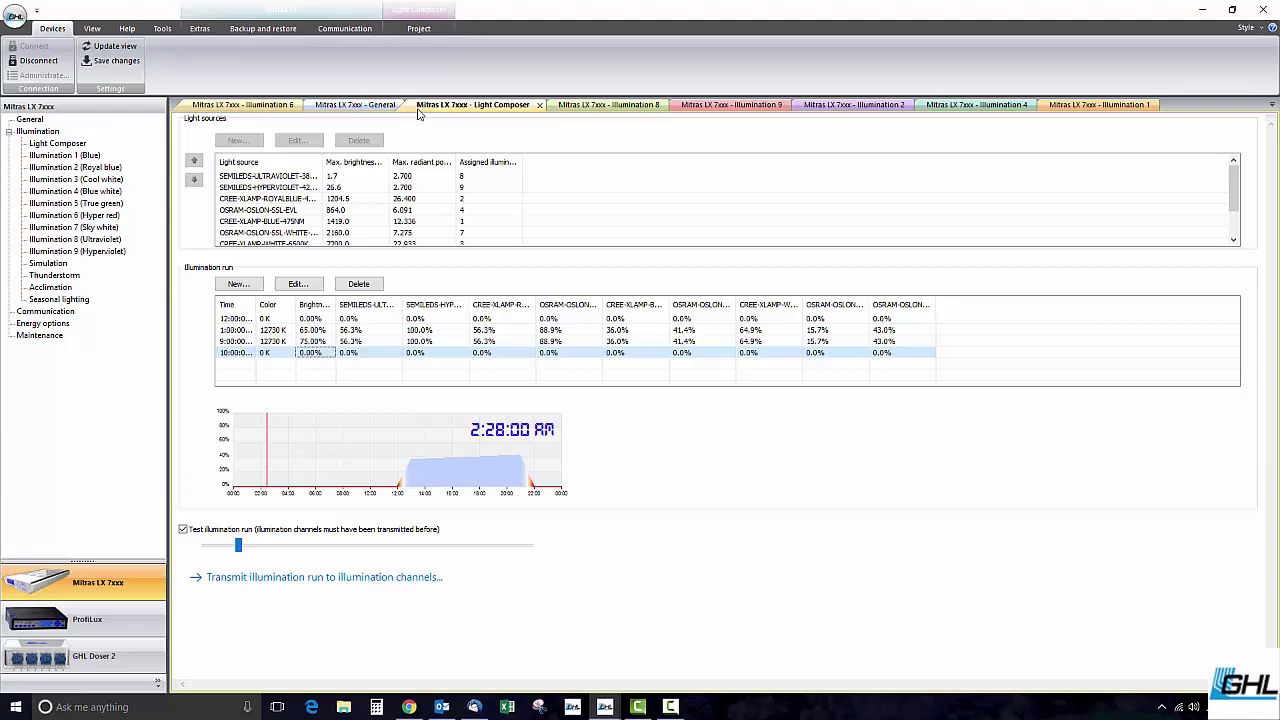